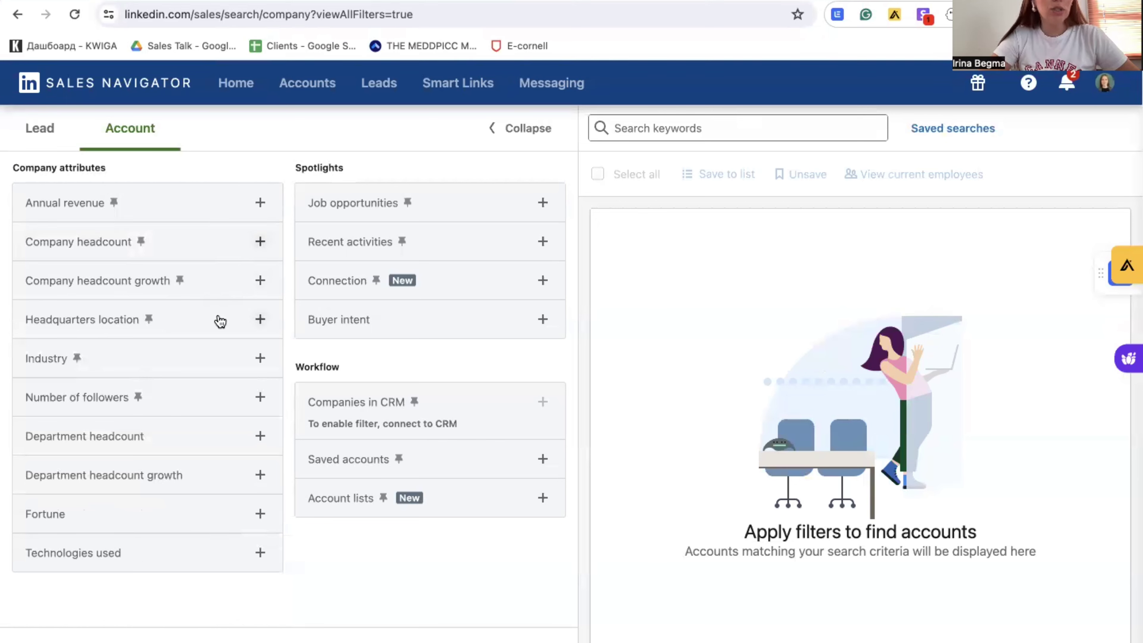
# Look over the options of the Headquarters location and Department headcount filters in the account search
pyautogui.click(217, 320)
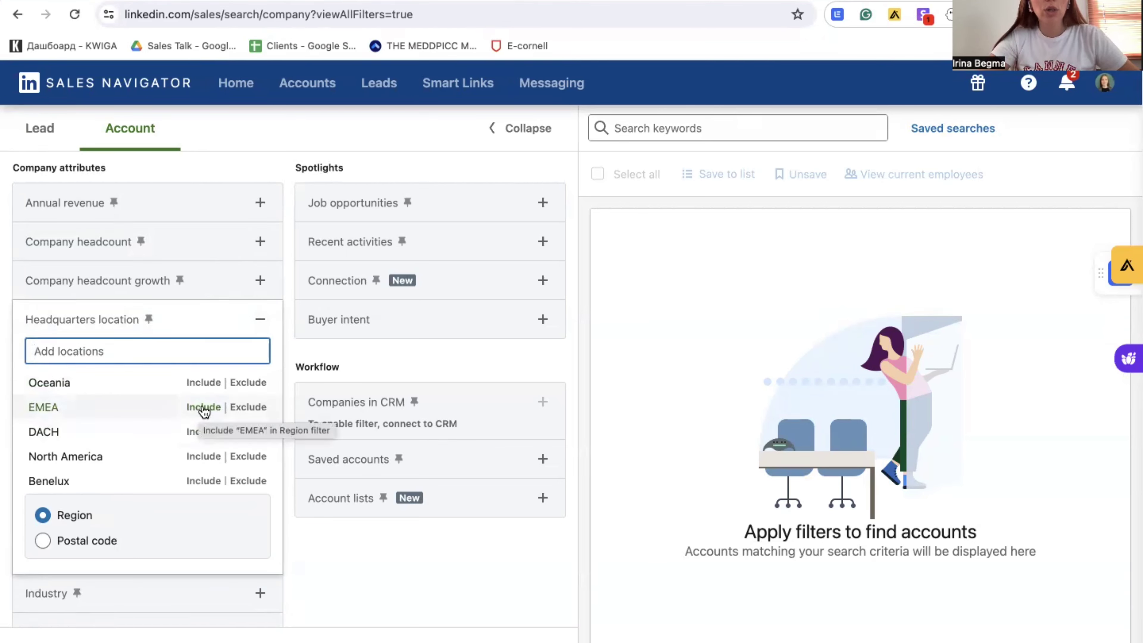
pyautogui.click(261, 320)
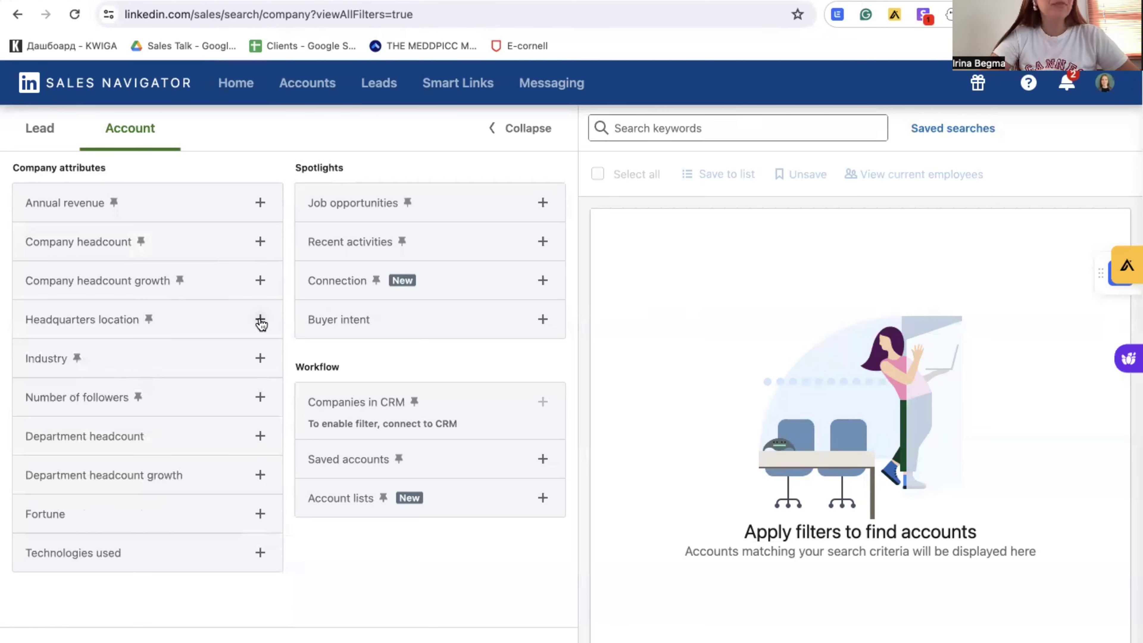
pyautogui.click(217, 443)
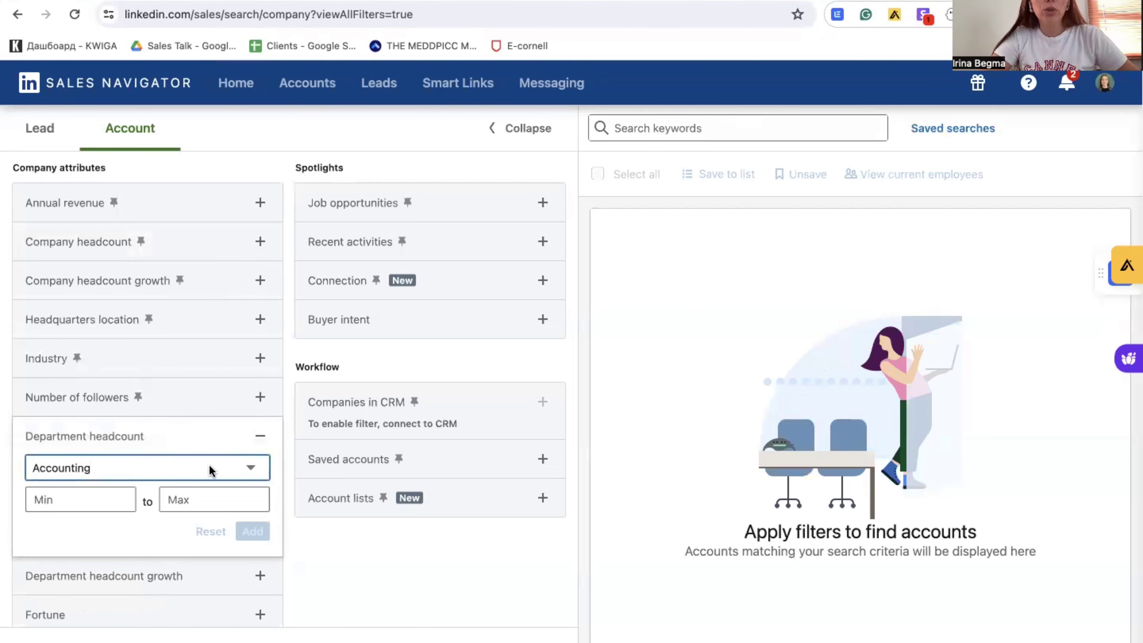
pyautogui.click(211, 468)
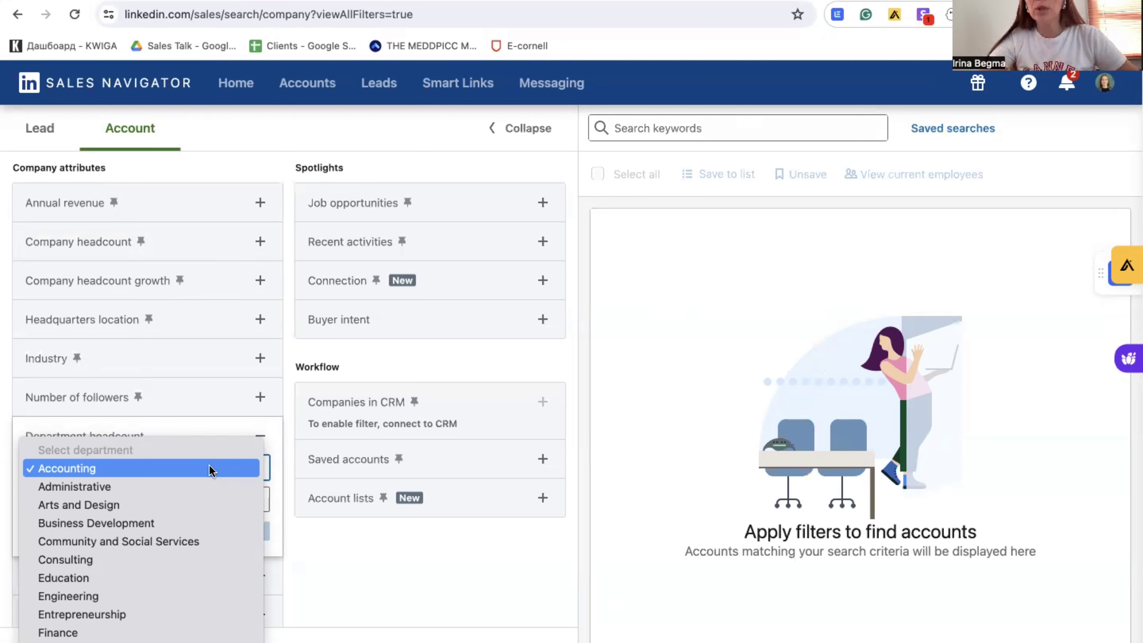
pyautogui.click(262, 437)
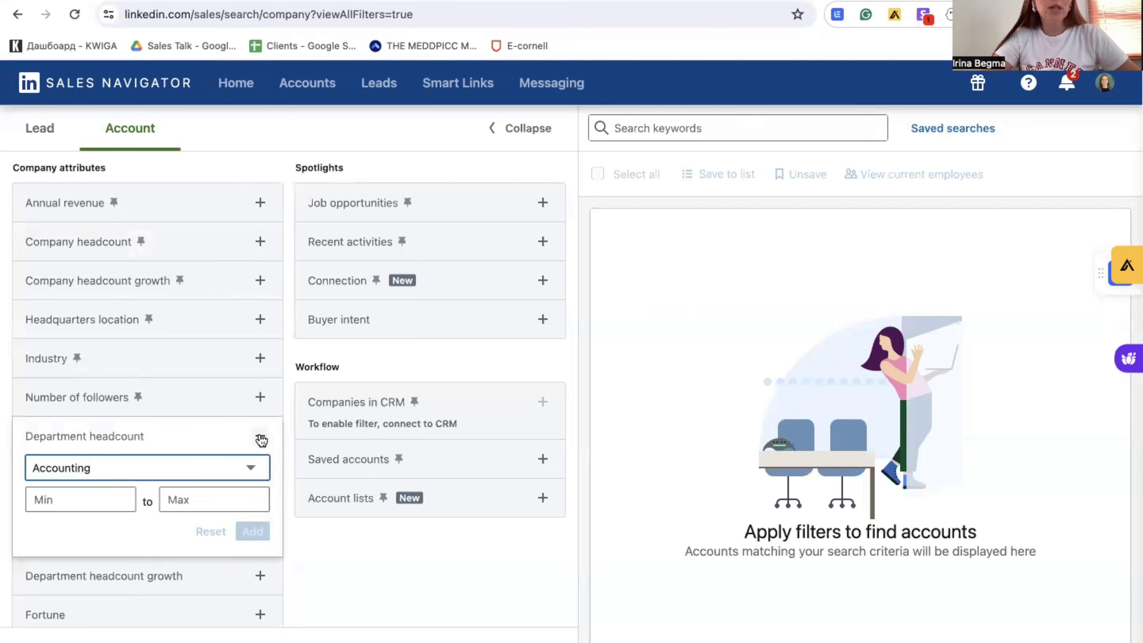
pyautogui.click(261, 438)
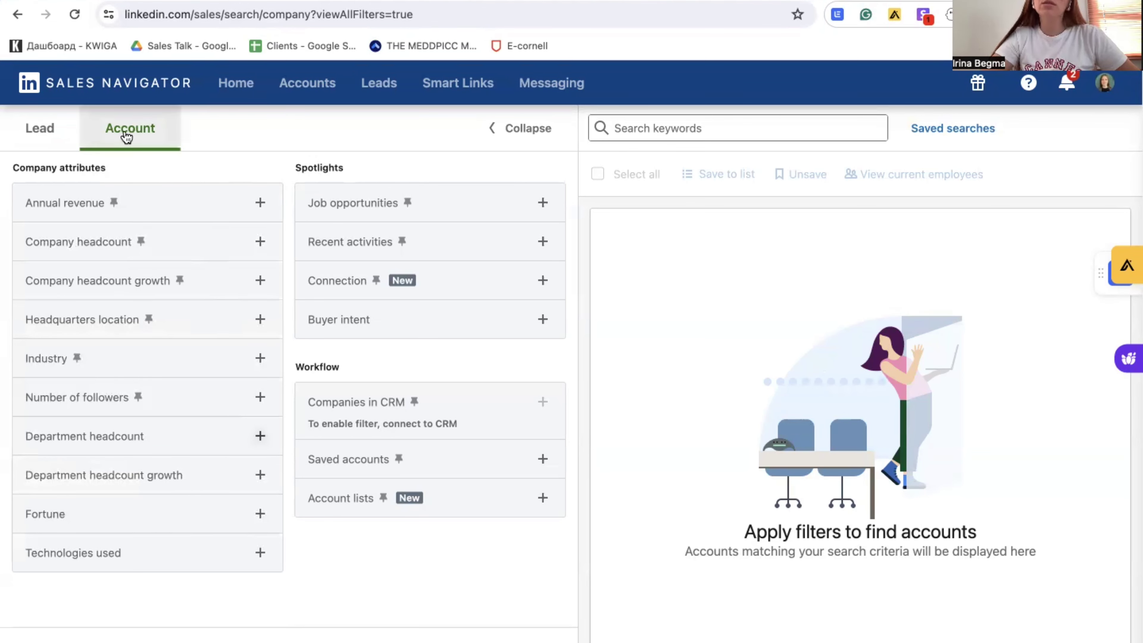
# Switch to the lead search with all filters shown and filter company headcount by 51-200 and 201-500
pyautogui.click(67, 135)
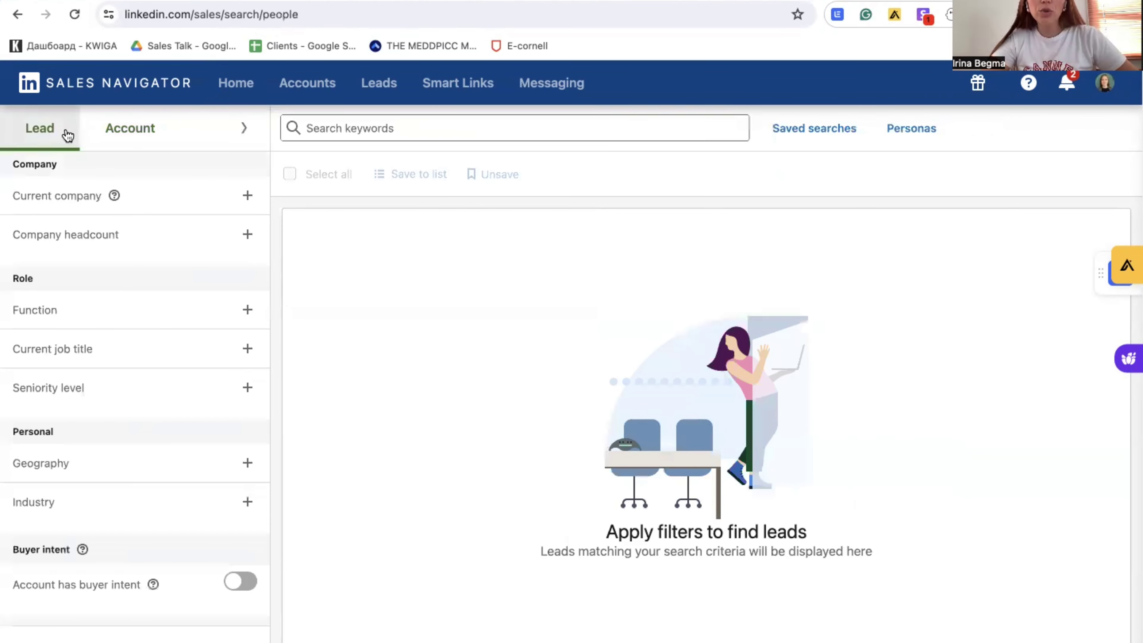
pyautogui.click(243, 128)
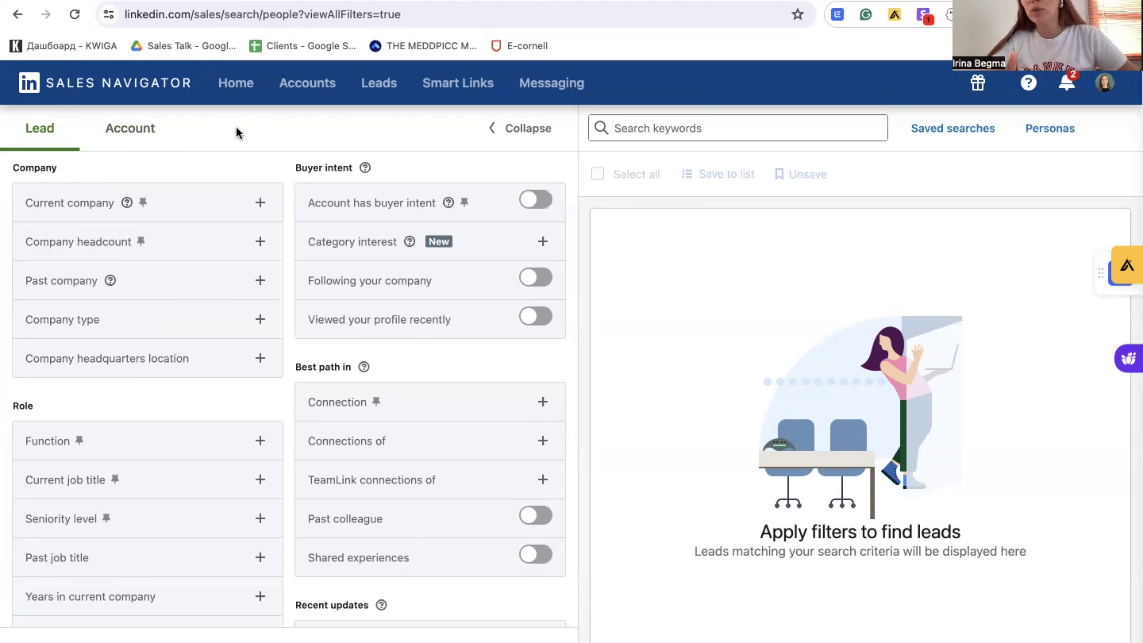
pyautogui.click(260, 242)
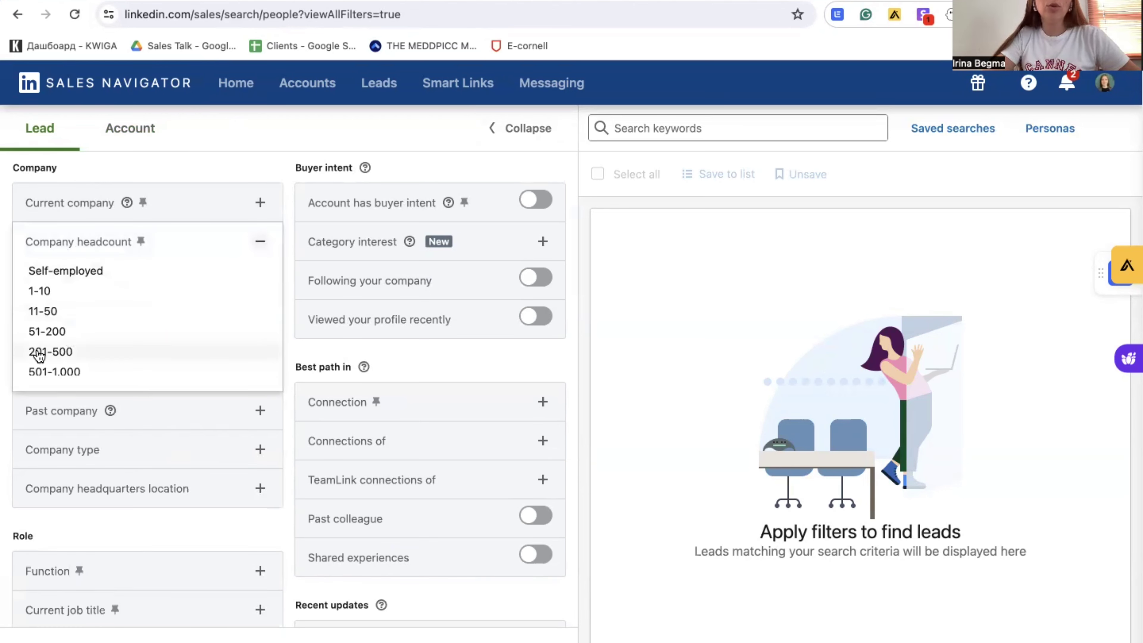
pyautogui.click(43, 333)
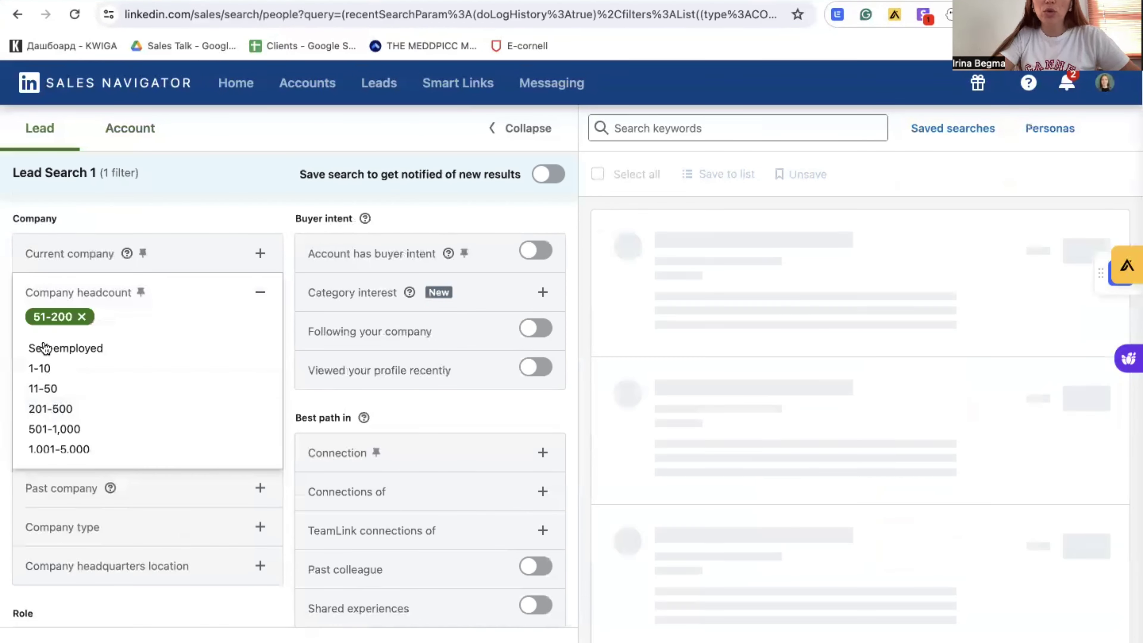
pyautogui.click(54, 410)
pyautogui.click(259, 292)
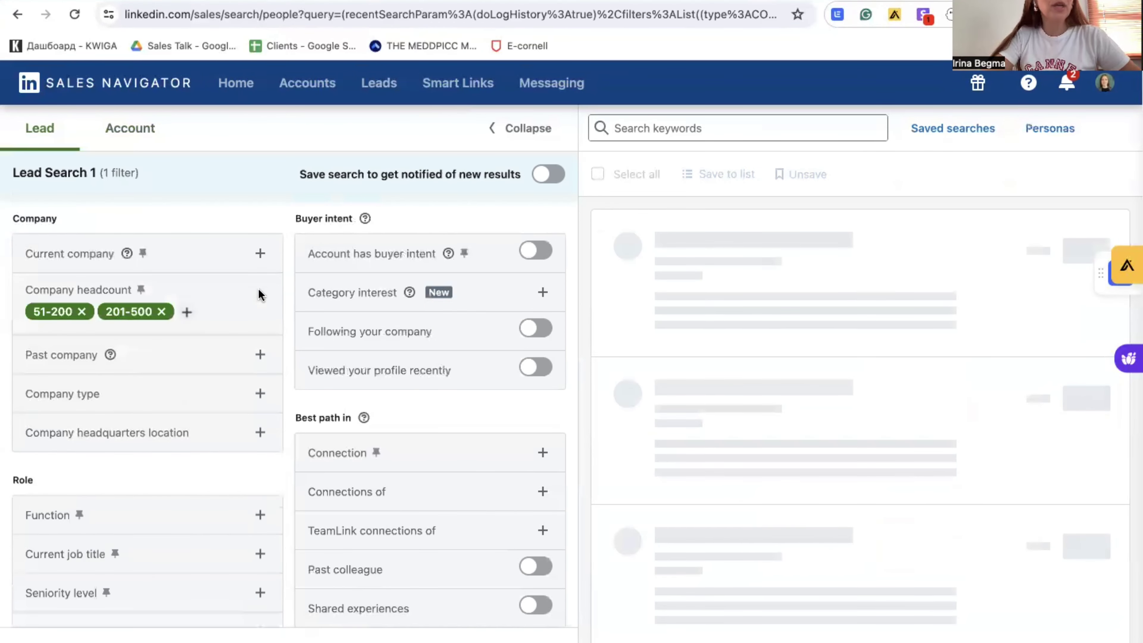
# Include the Sales and Business Development functions in the lead search
pyautogui.scroll(-3, 243, 413)
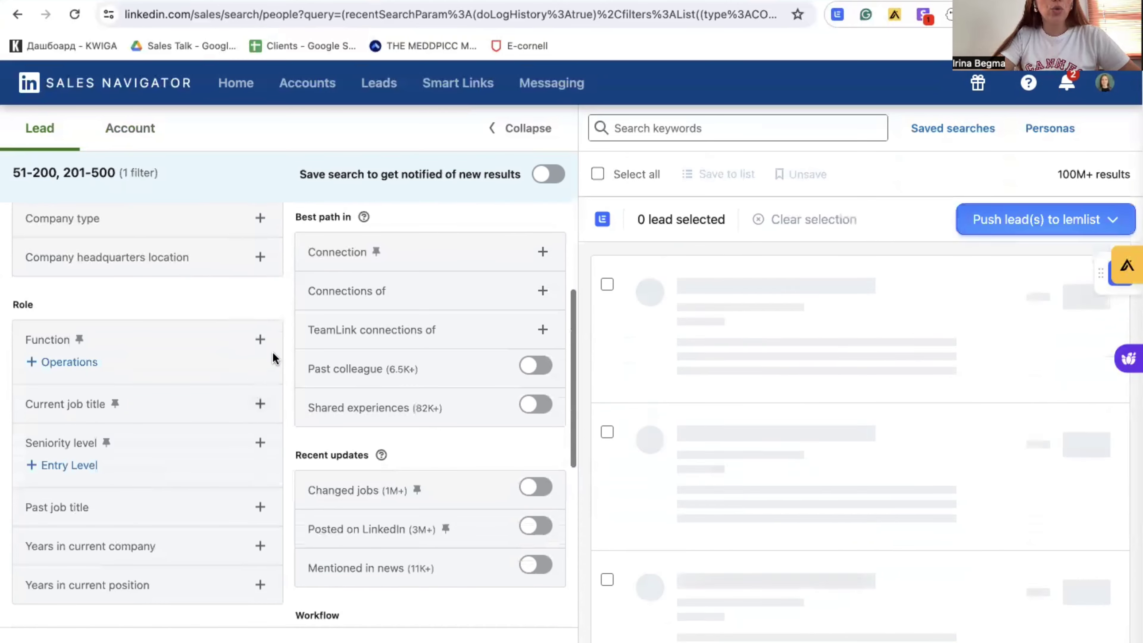
pyautogui.click(260, 339)
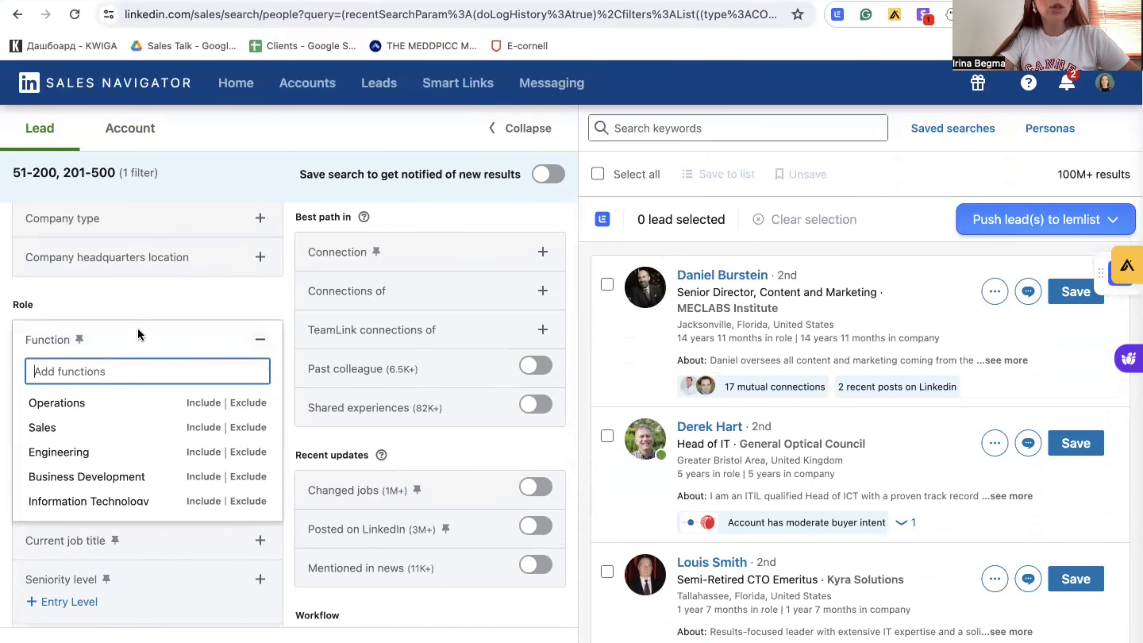
pyautogui.click(200, 428)
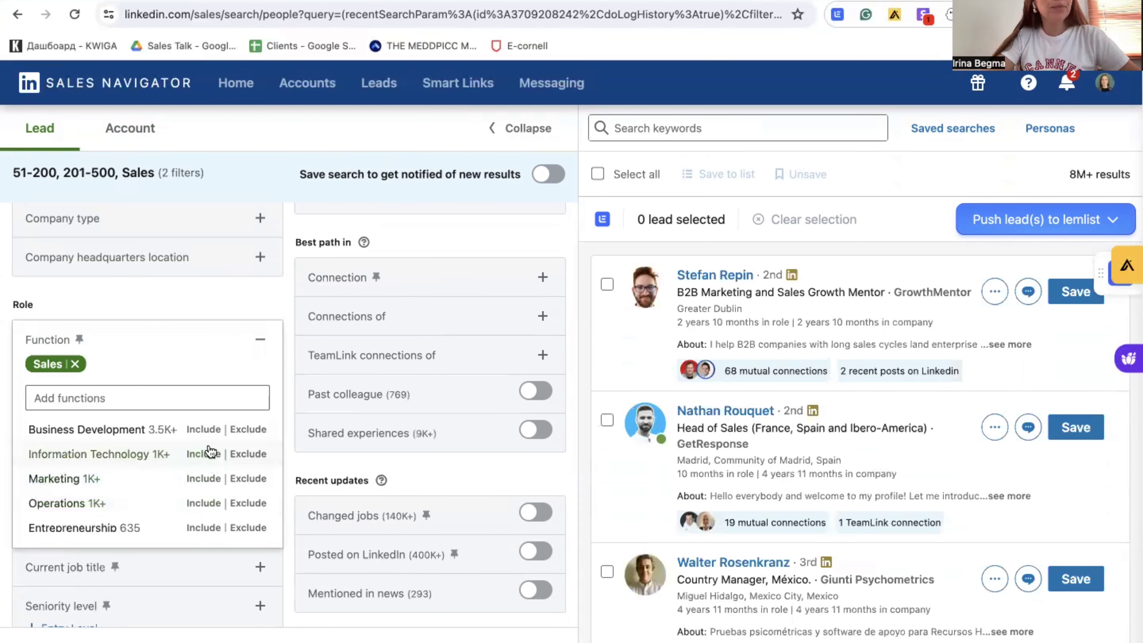
pyautogui.click(205, 430)
pyautogui.click(262, 341)
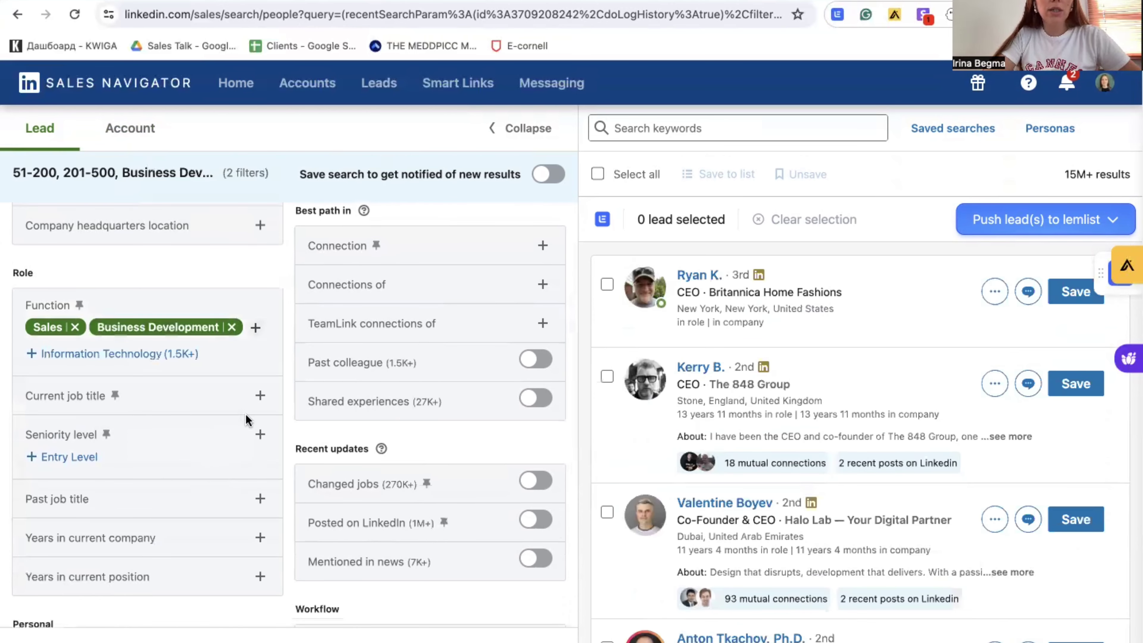
# Include the Experienced Manager seniority level in the lead search
pyautogui.click(260, 434)
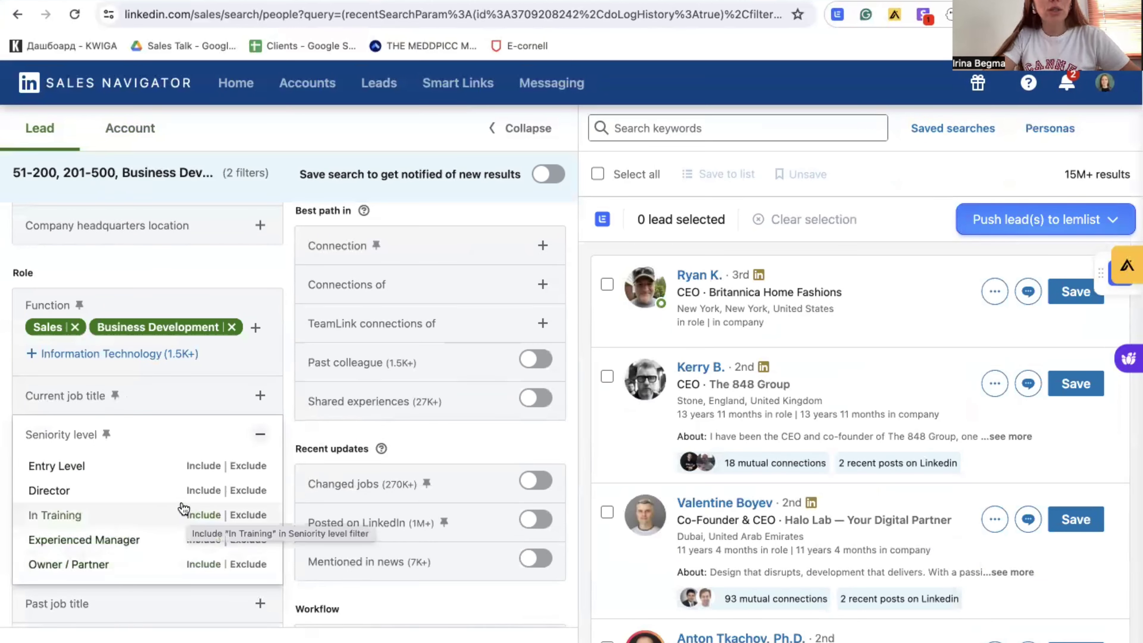
pyautogui.click(204, 540)
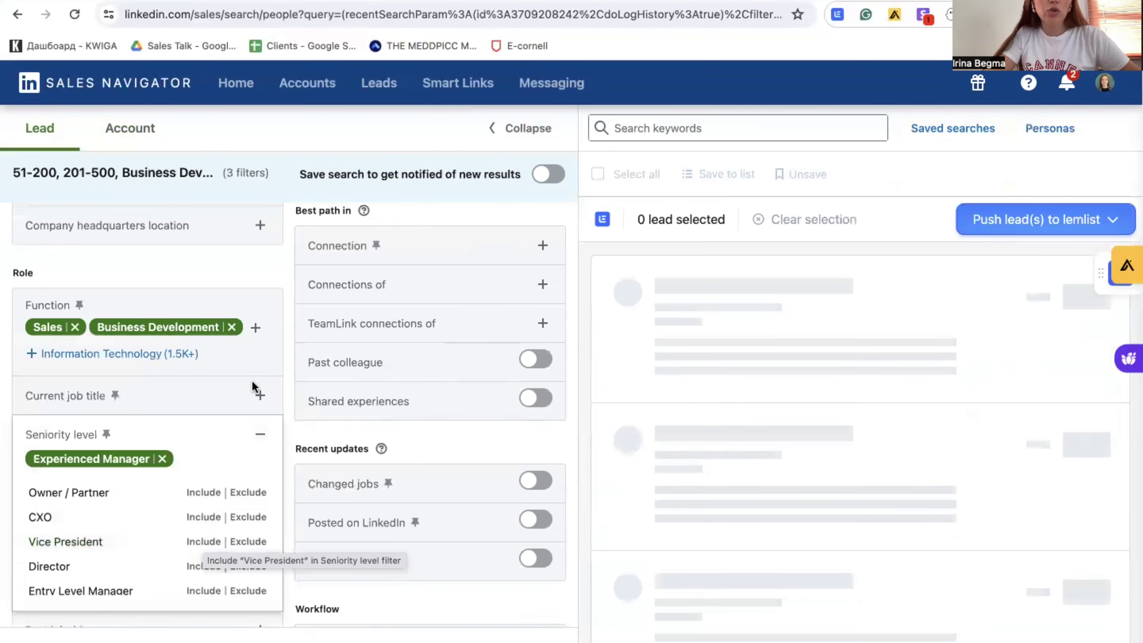
pyautogui.click(261, 430)
# Limit the leads to the Brussels Metropolitan Area geography and to people who recently posted on LinkedIn
pyautogui.scroll(-6, 243, 451)
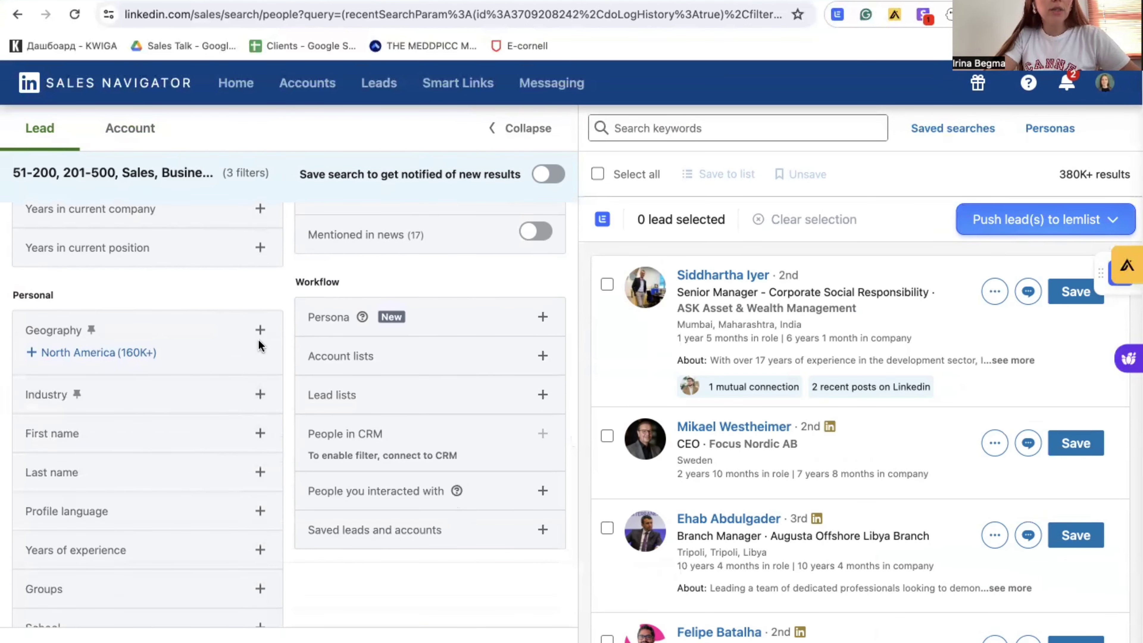
pyautogui.click(260, 330)
pyautogui.write('br')
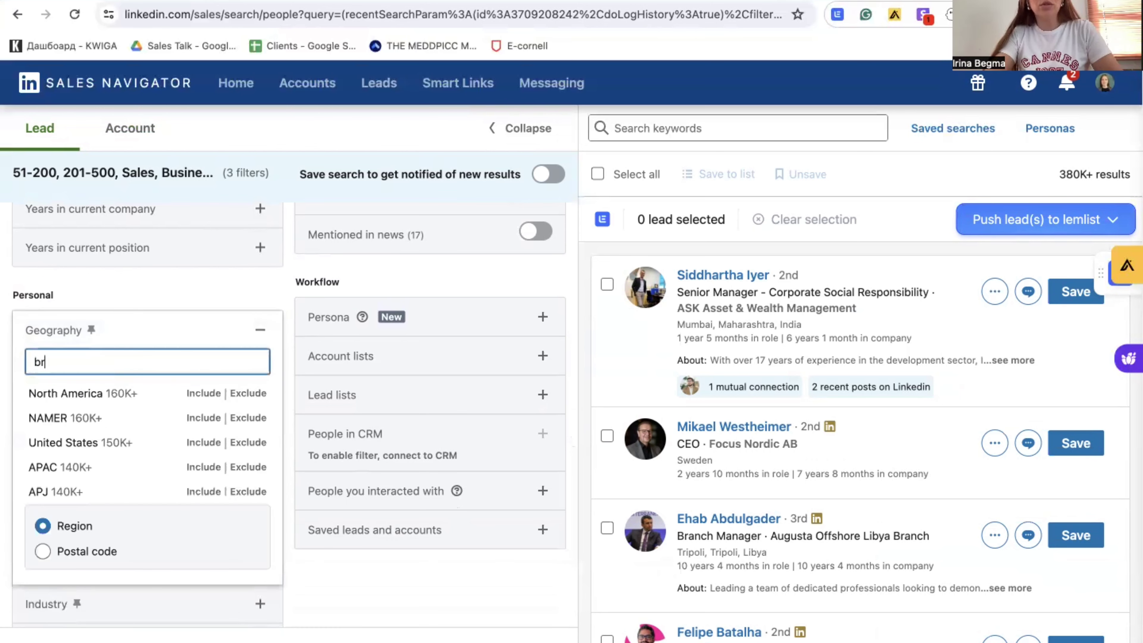
pyautogui.click(203, 394)
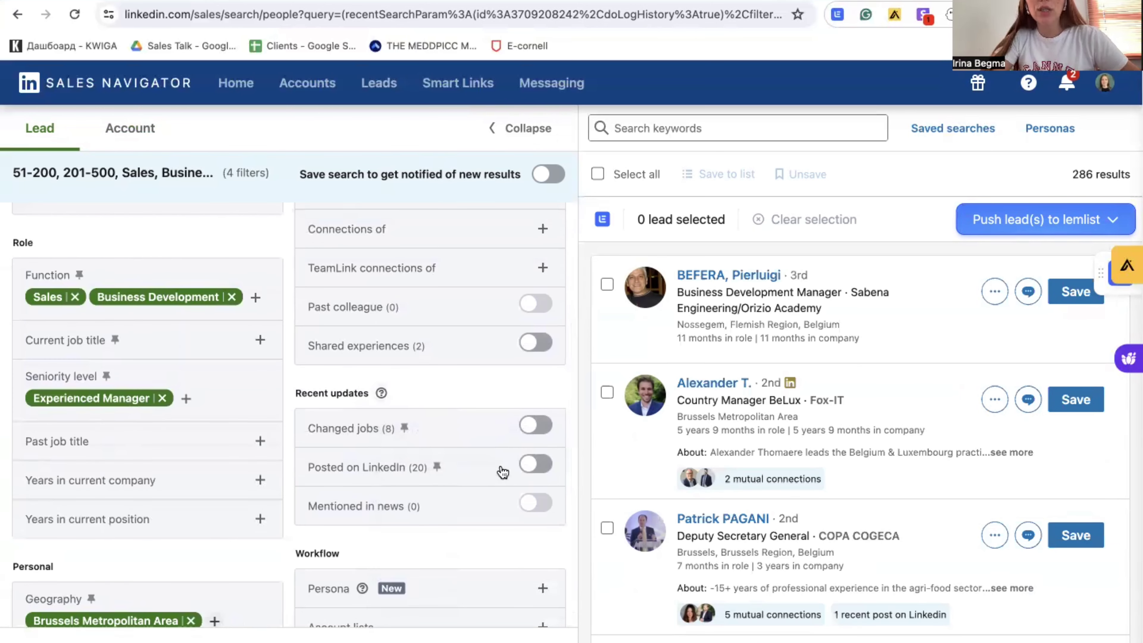
pyautogui.click(544, 470)
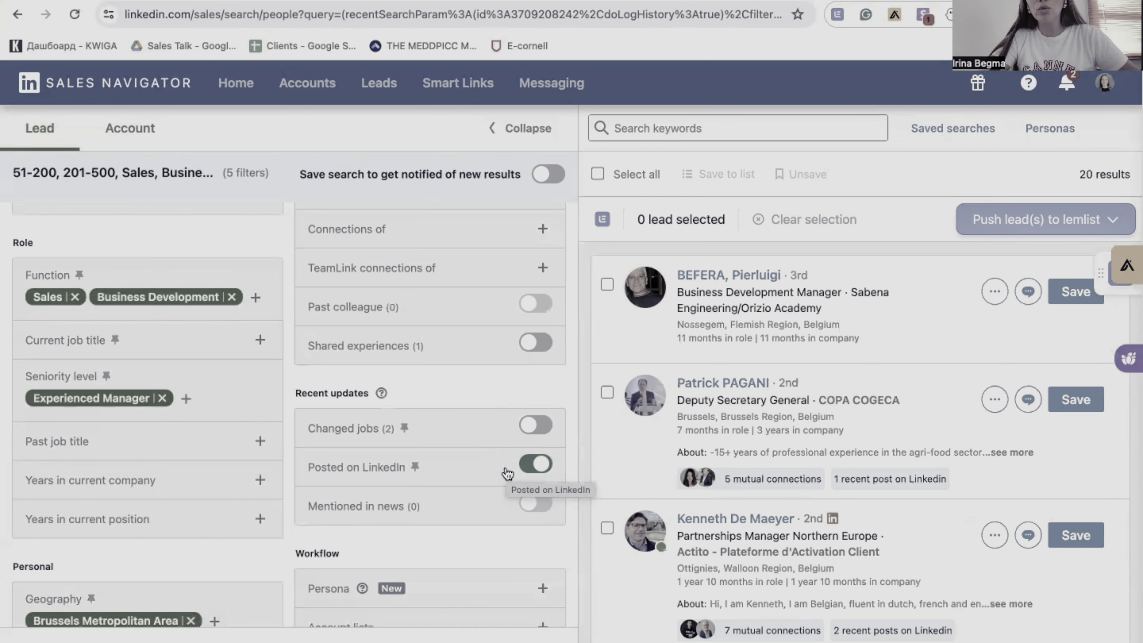
# Copy the URL of the filtered lead search and switch to the Dripify dashboard
pyautogui.scroll(6, 507, 473)
pyautogui.click(216, 6)
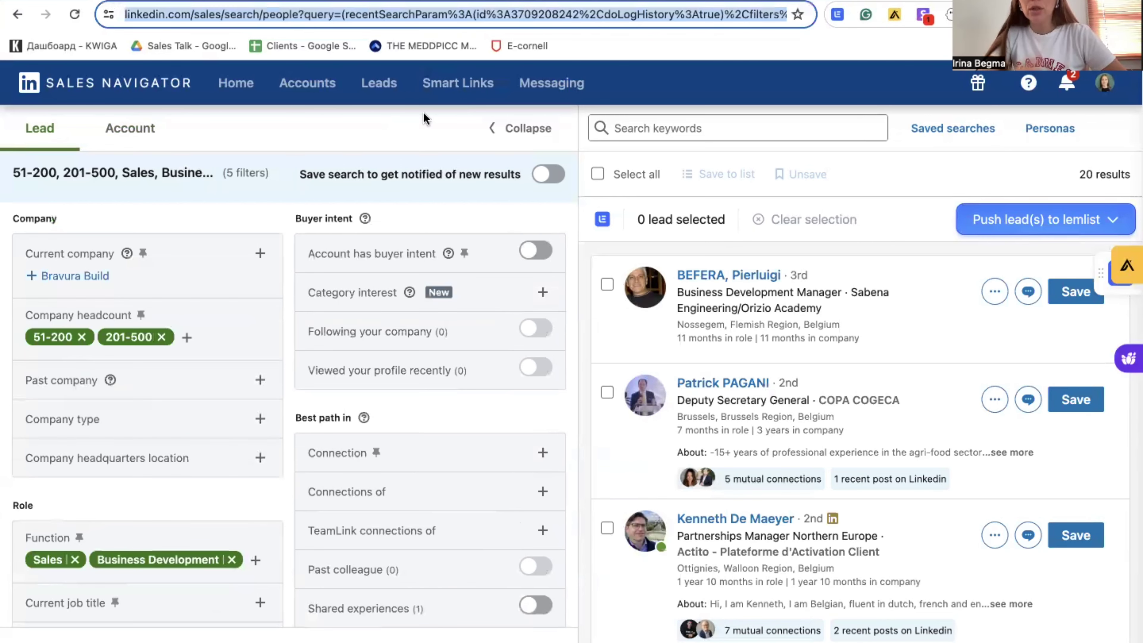
pyautogui.hotkey('ctrl', 'Tab')
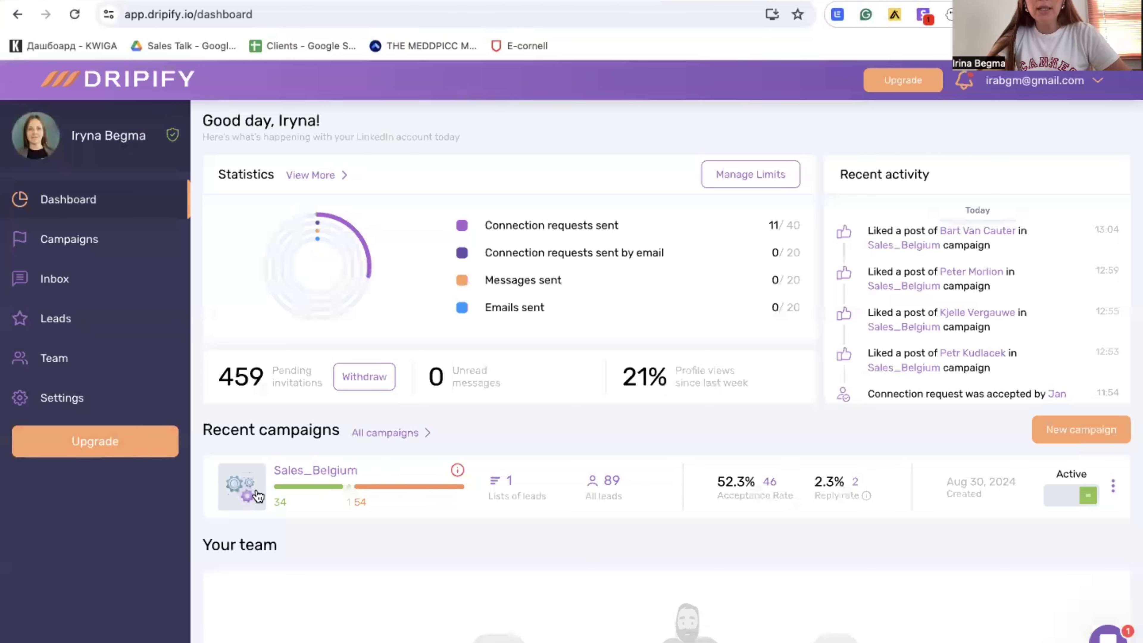
# Examine the Sales_Belgium campaign's lead progress and the recent activity log on the dashboard
pyautogui.moveTo(307, 504)
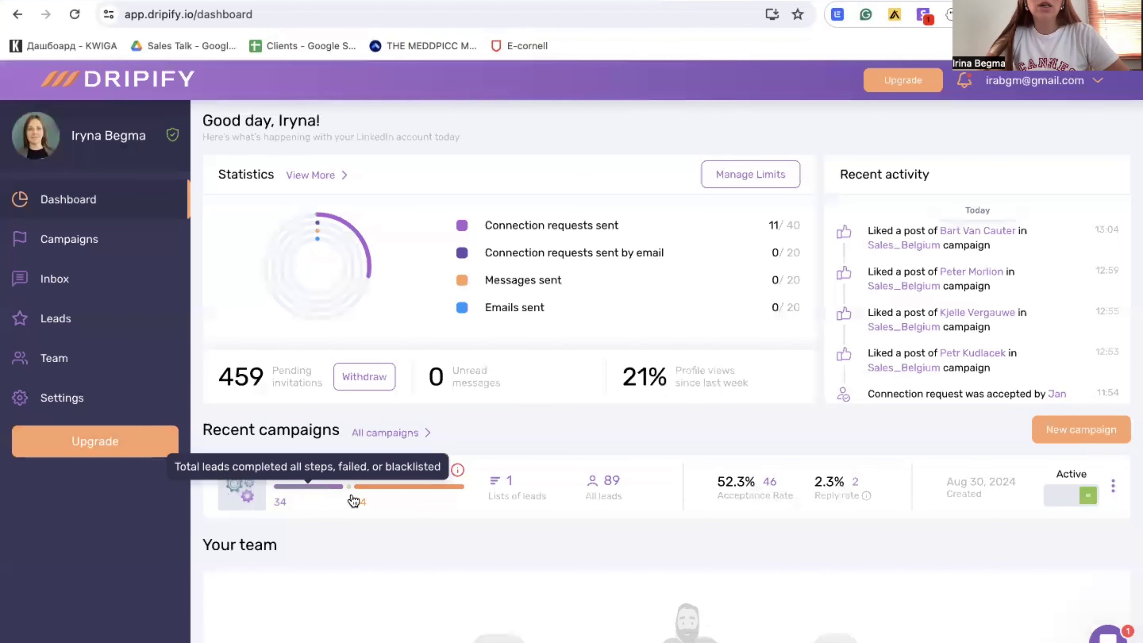
pyautogui.moveTo(369, 495)
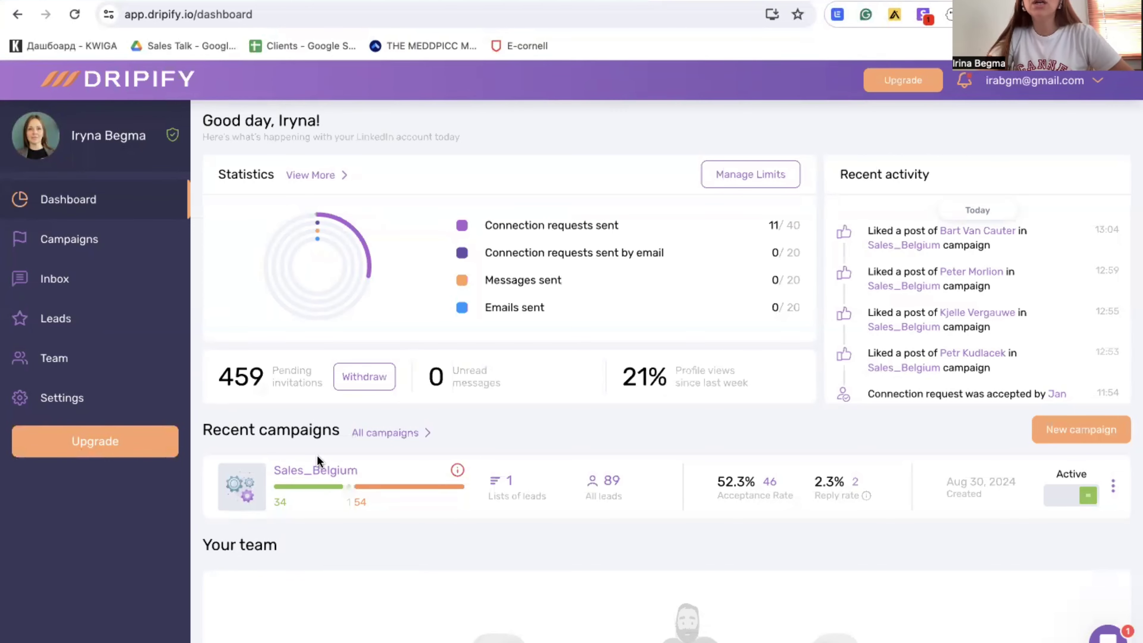
pyautogui.scroll(-3, 886, 275)
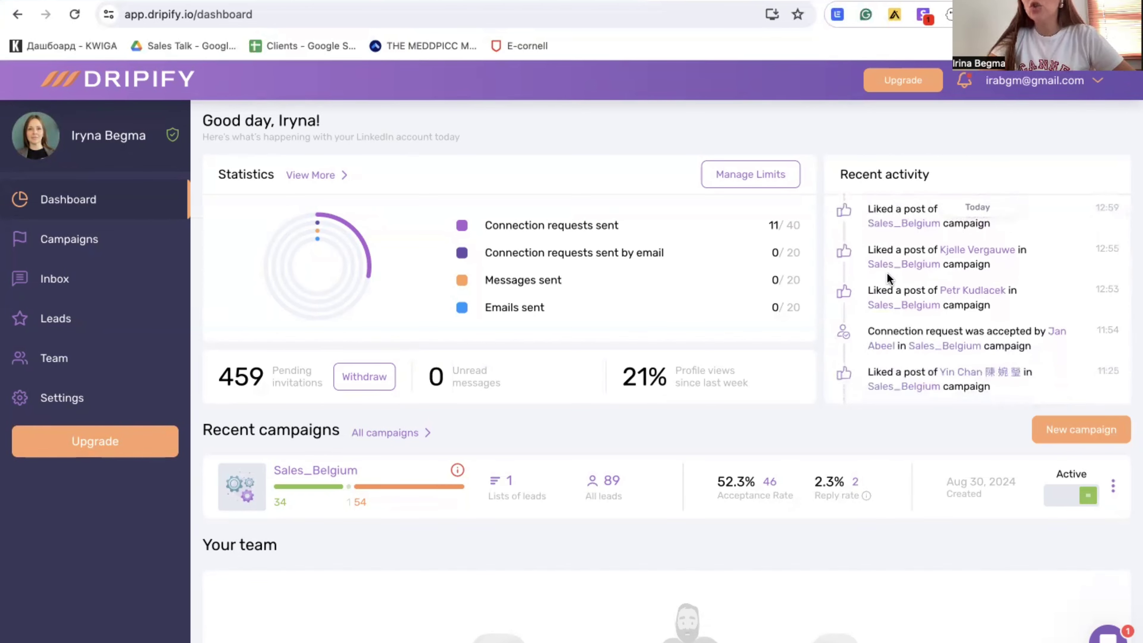
pyautogui.scroll(-5, 887, 272)
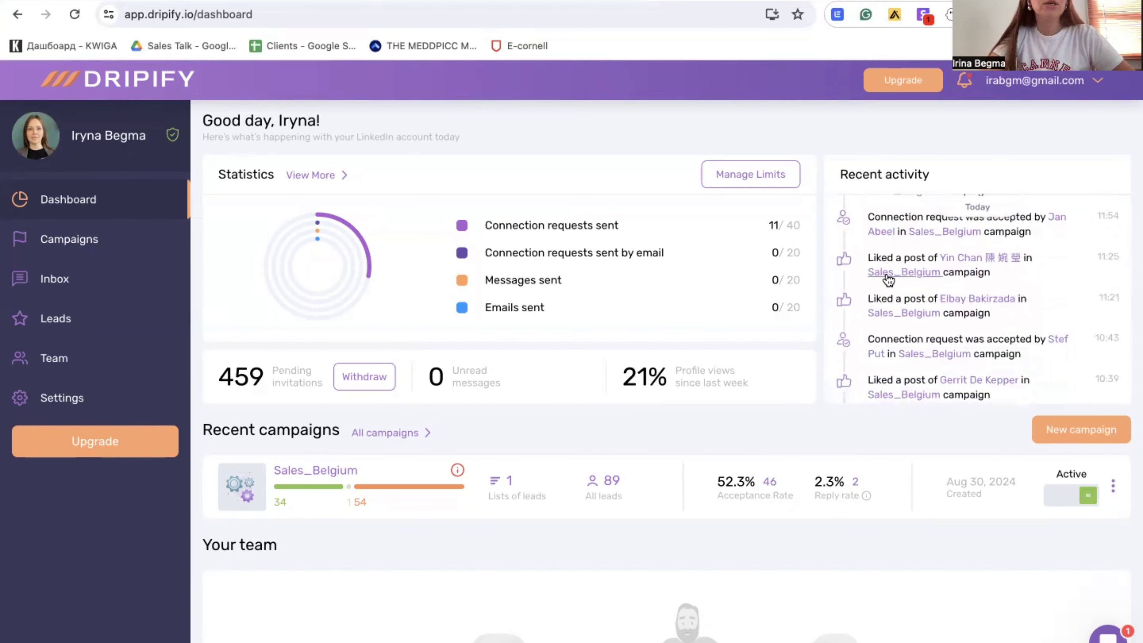
pyautogui.scroll(-2, 887, 275)
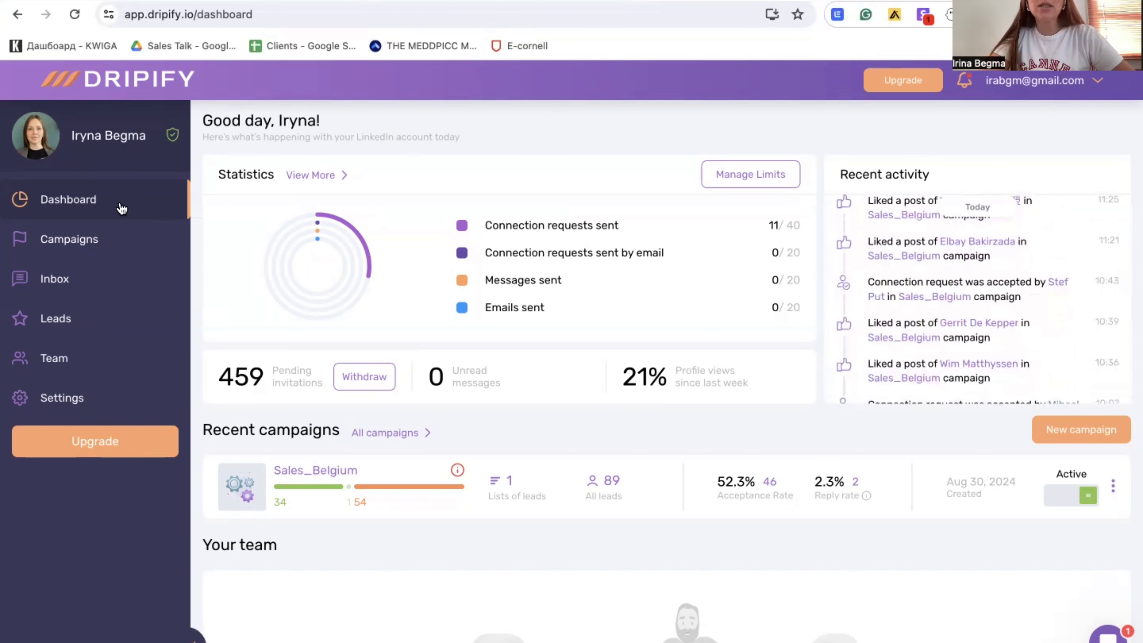
# Start a new campaign and open the creation of its list of leads
pyautogui.click(101, 248)
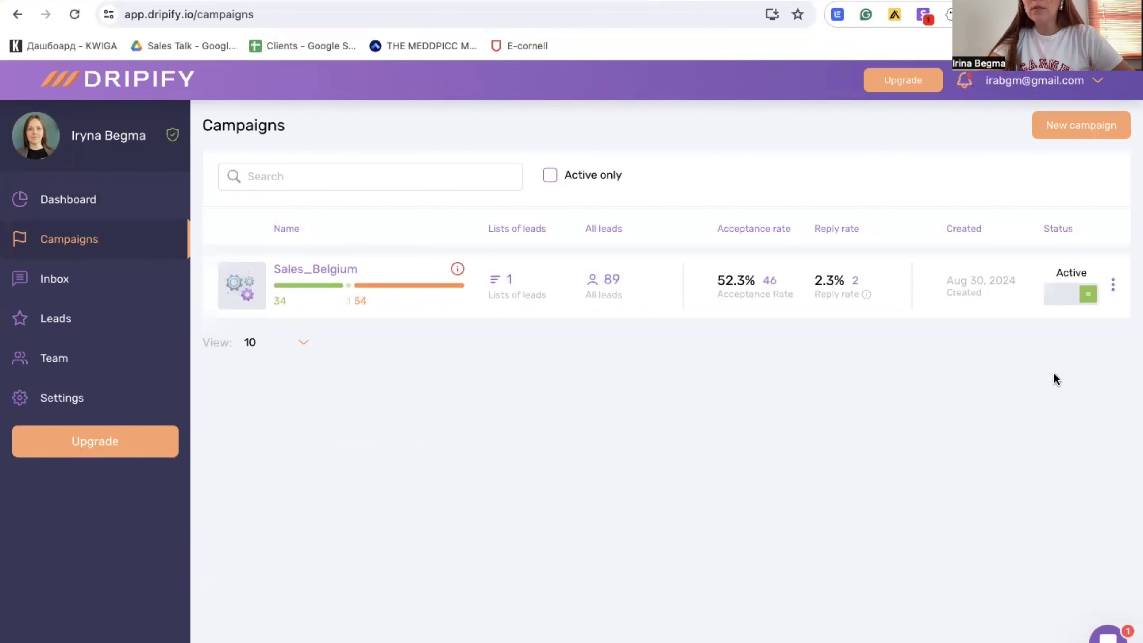
pyautogui.click(1080, 137)
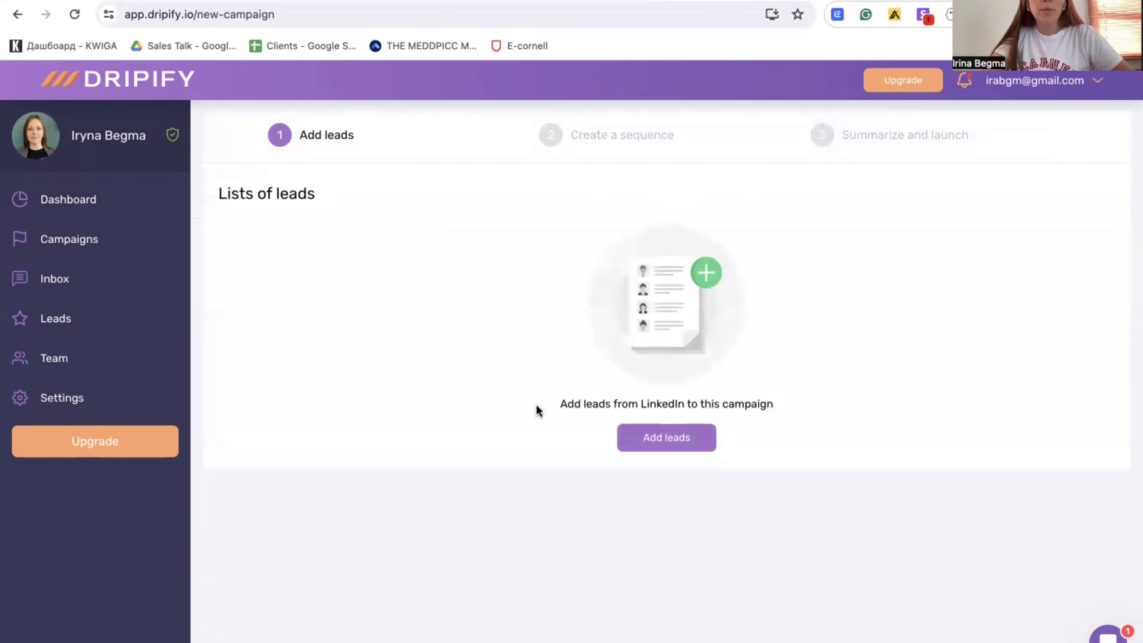
pyautogui.click(679, 440)
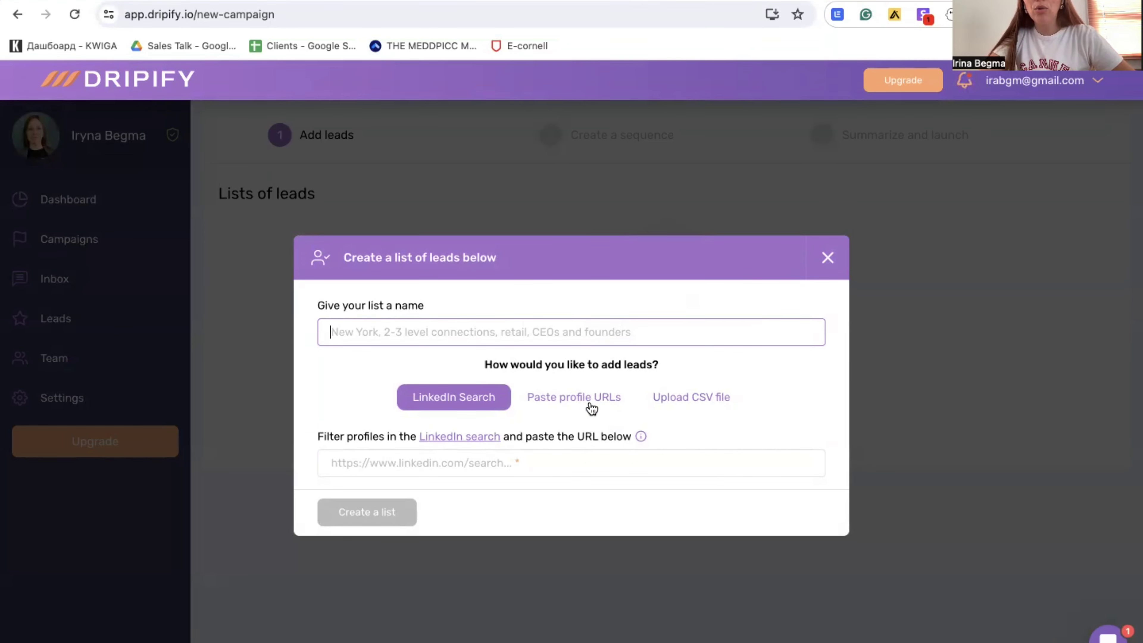
# Review the profile URL and CSV upload options for adding leads, and return to the LinkedIn Search URL entry
pyautogui.click(608, 403)
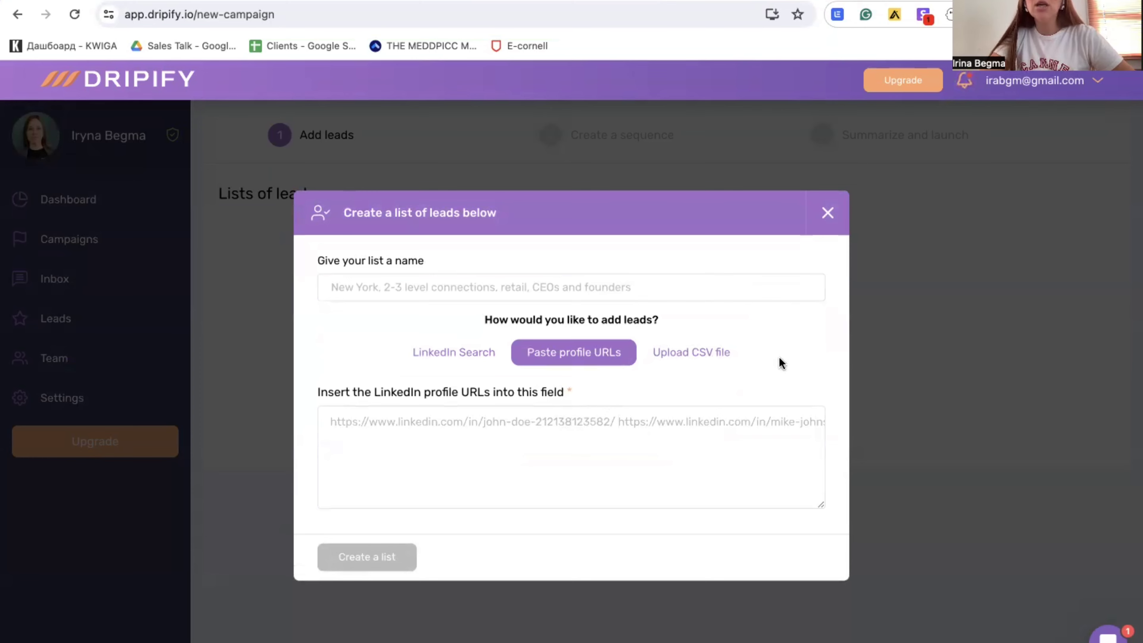
pyautogui.click(716, 355)
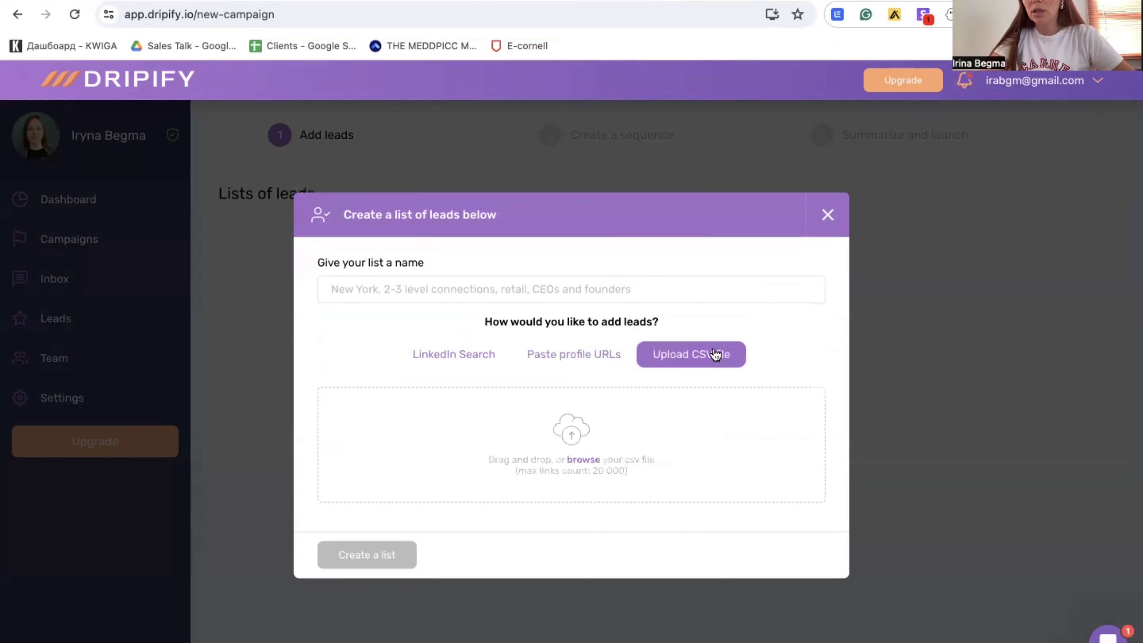
pyautogui.click(449, 355)
pyautogui.click(436, 463)
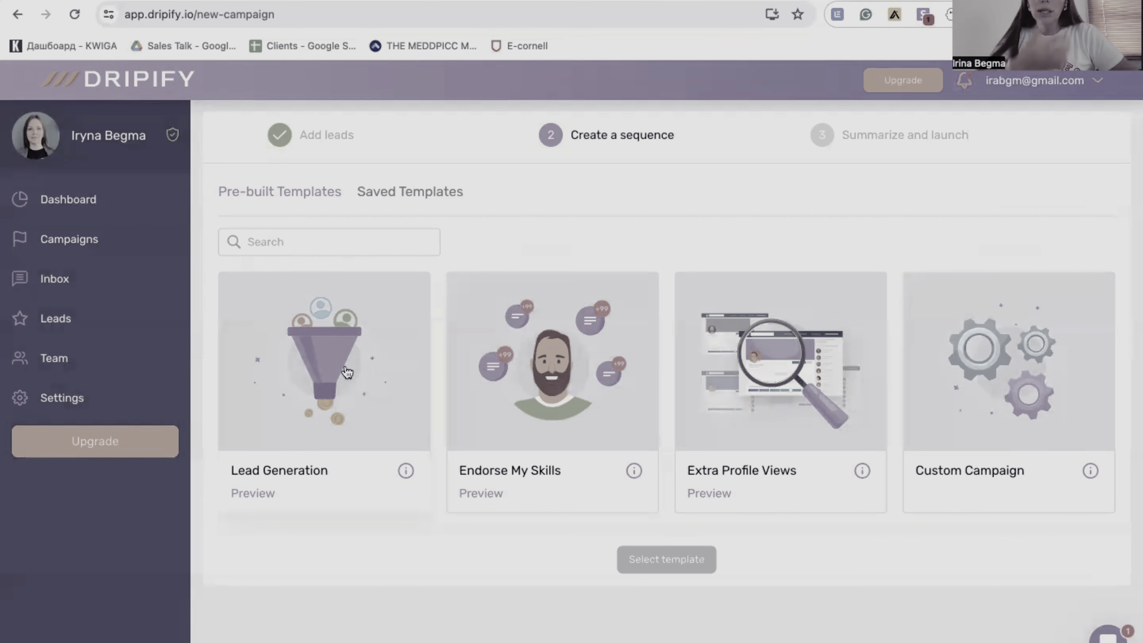
# Preview the Lead Generation template's full sequence for accepted and not-accepted invites, and close the preview
pyautogui.click(257, 495)
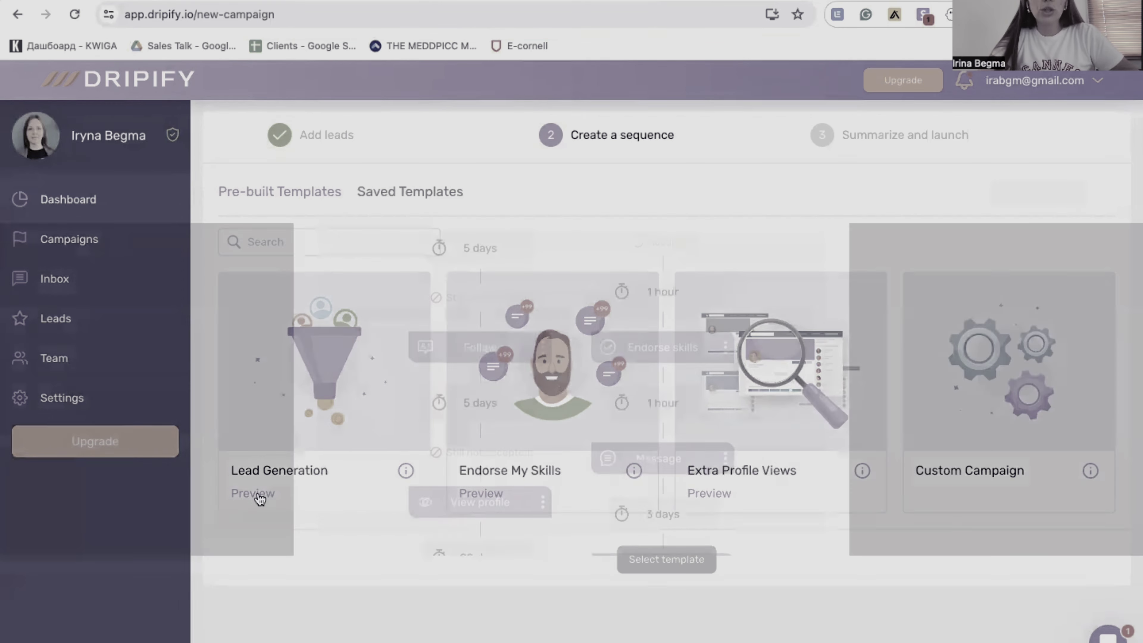
pyautogui.scroll(-3, 711, 326)
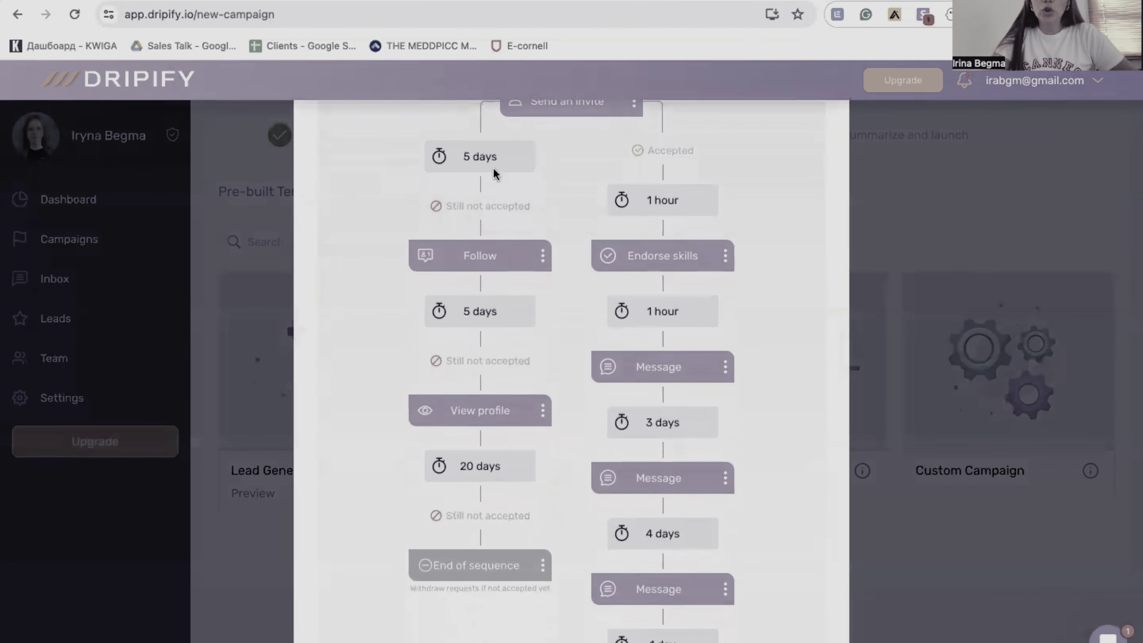
pyautogui.scroll(-1, 630, 267)
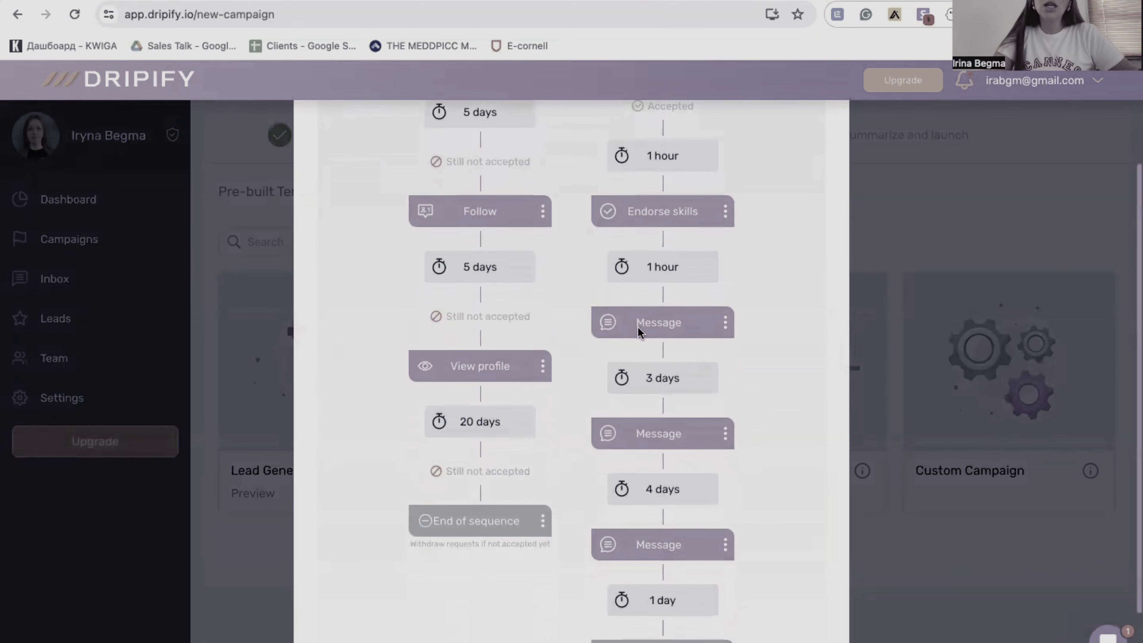
pyautogui.scroll(-2, 662, 320)
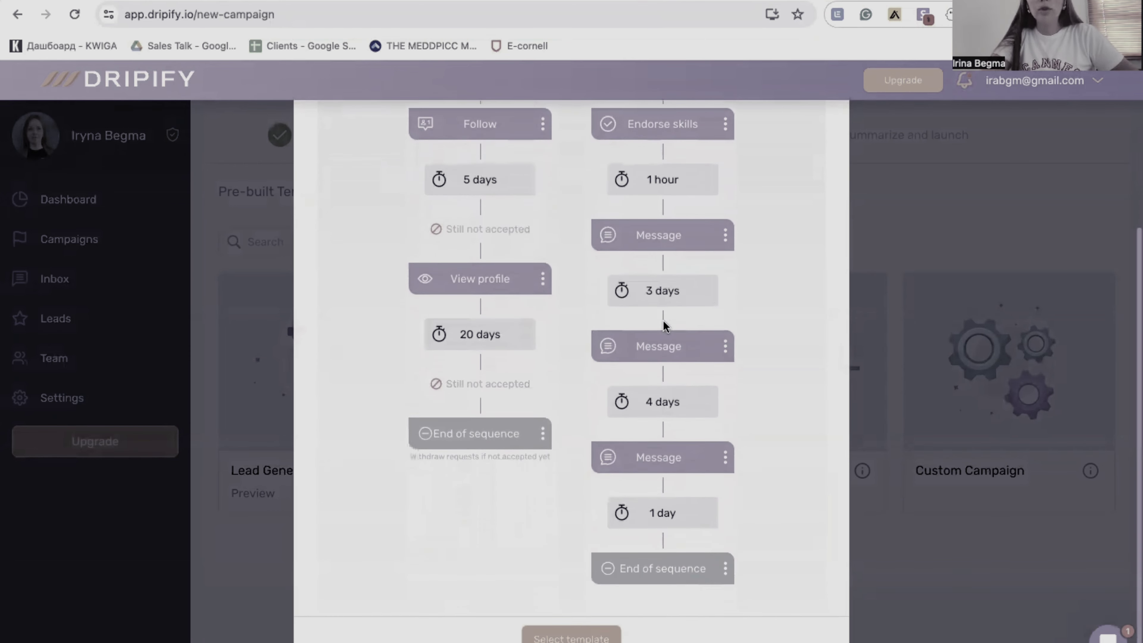
pyautogui.scroll(5, 737, 311)
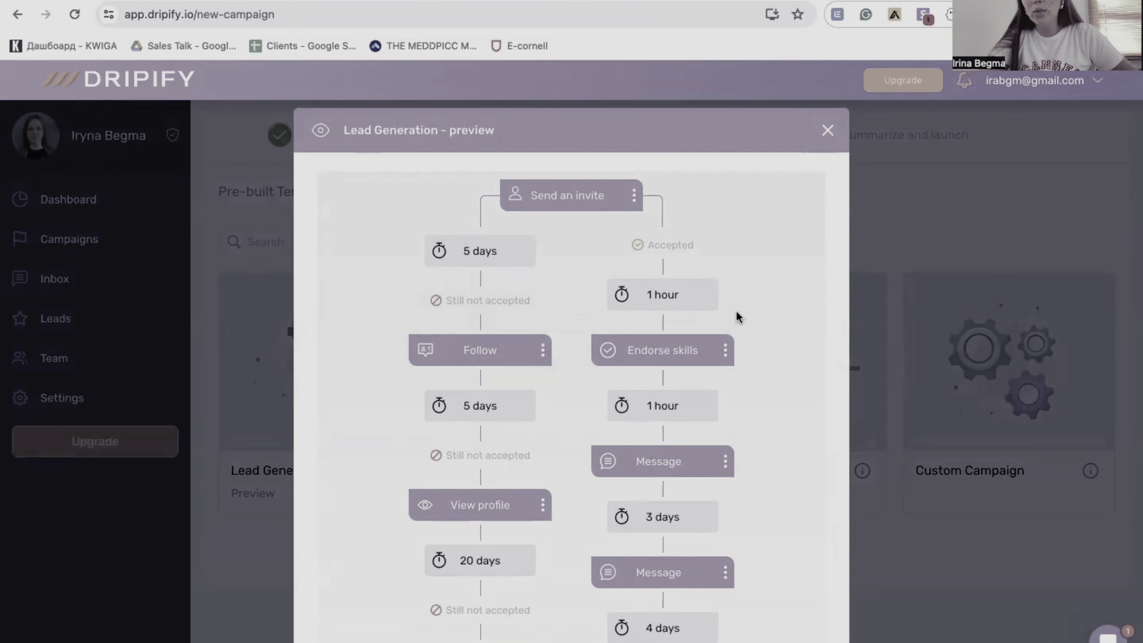
pyautogui.click(884, 371)
# Start a Custom Campaign sequence with a View profile action followed by a Send an invite action
pyautogui.click(1033, 348)
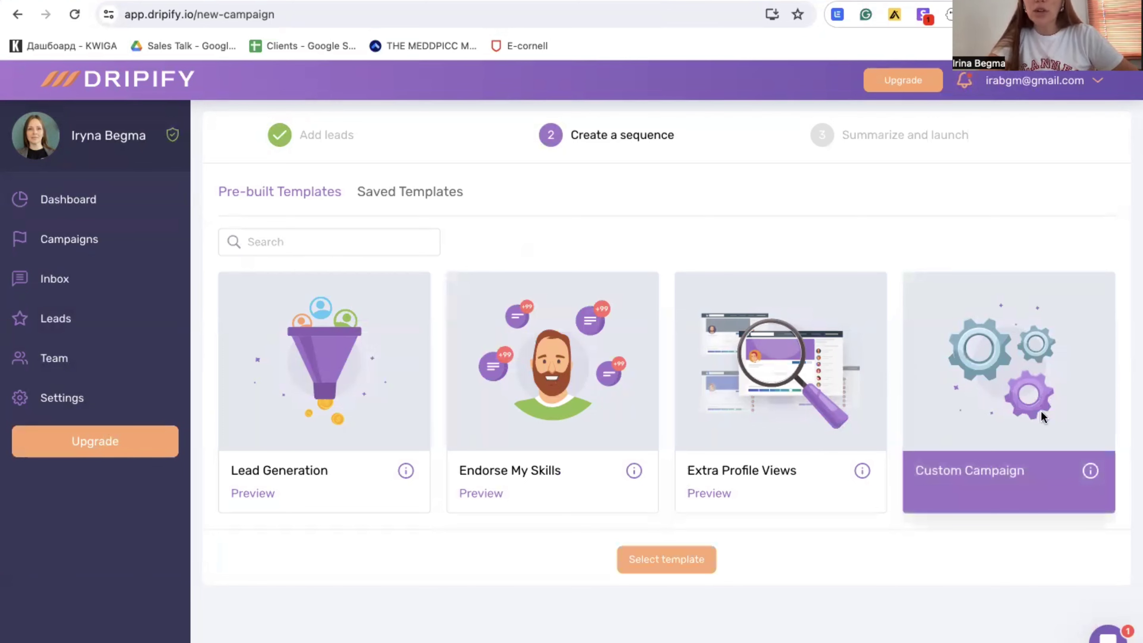
pyautogui.doubleClick(1009, 360)
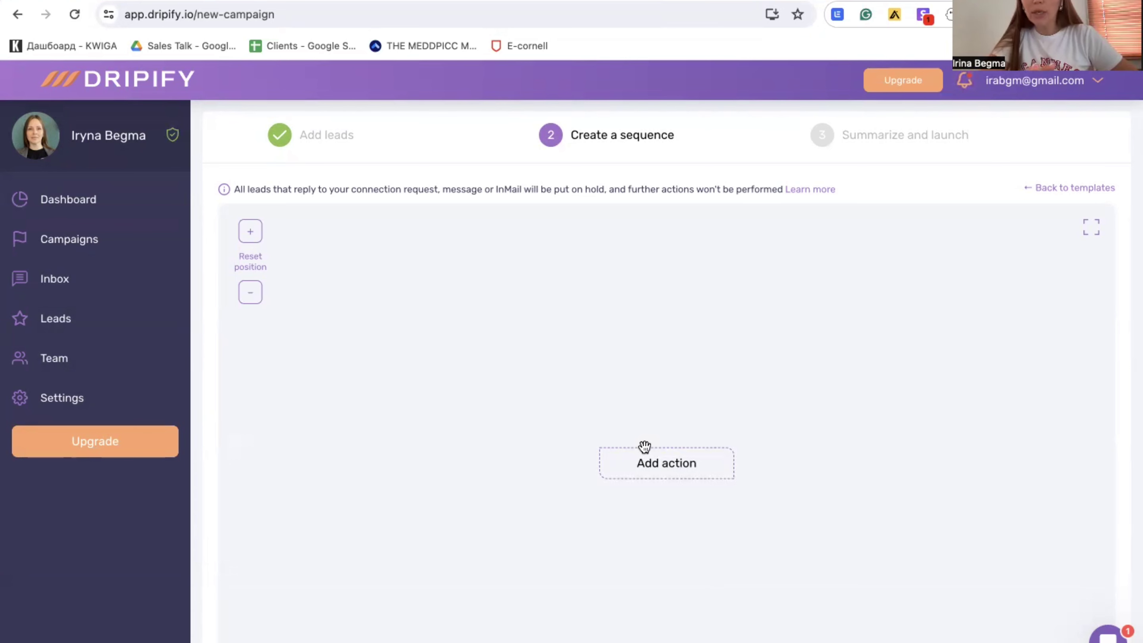
pyautogui.click(644, 450)
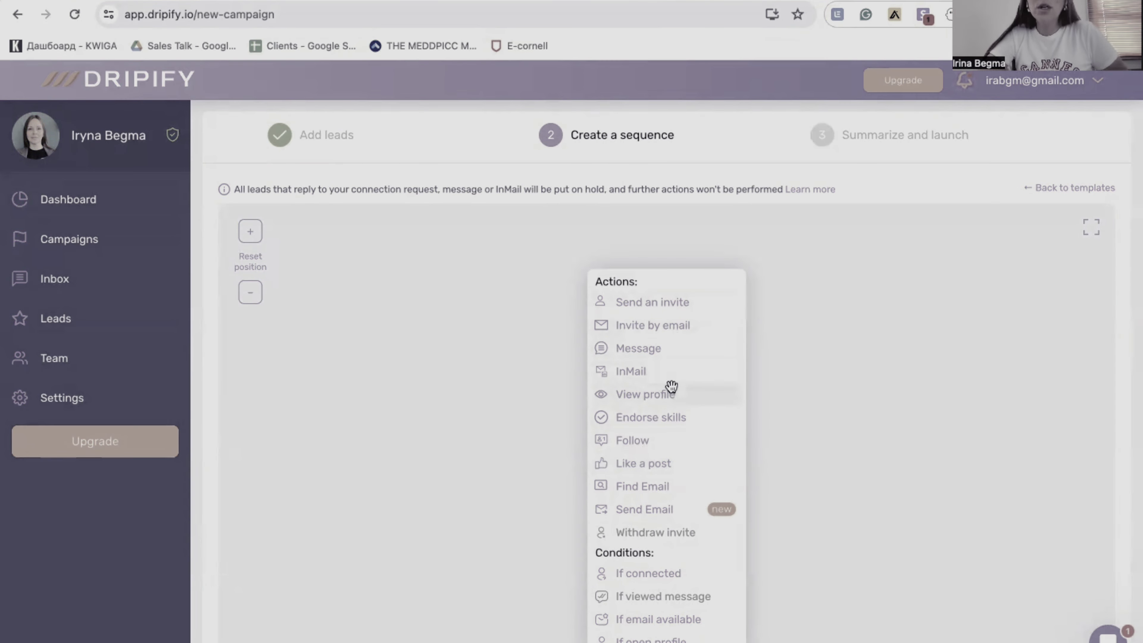
pyautogui.click(671, 389)
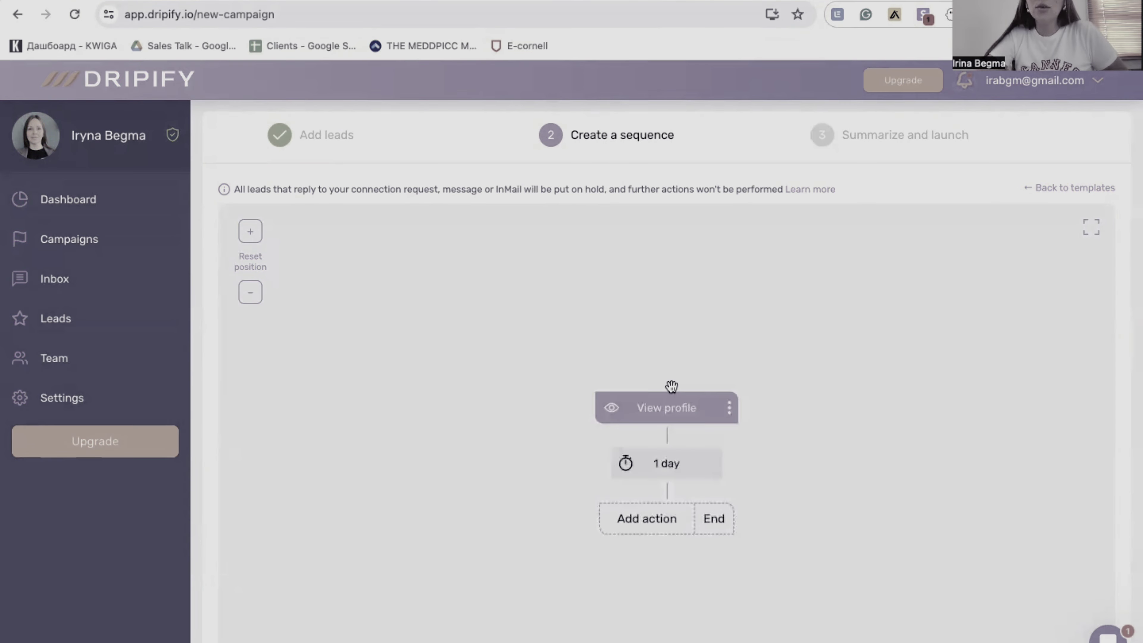
pyautogui.scroll(-3, 671, 388)
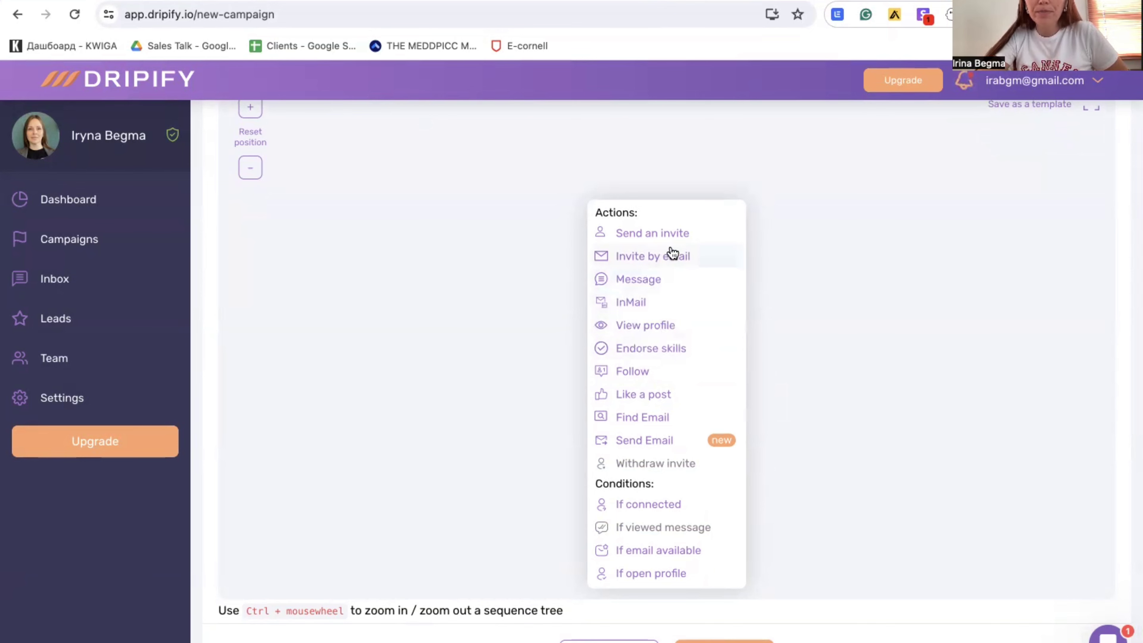
pyautogui.click(680, 234)
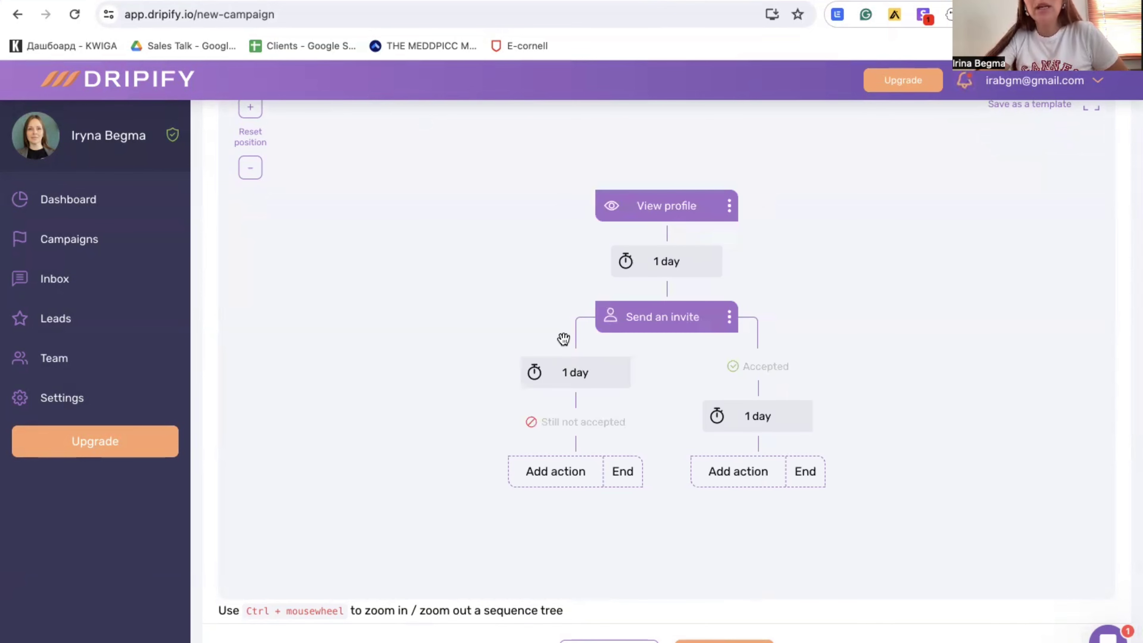
# Add a Withdraw invite action to the still-not-accepted branch and end the sequence there
pyautogui.scroll(-1, 564, 338)
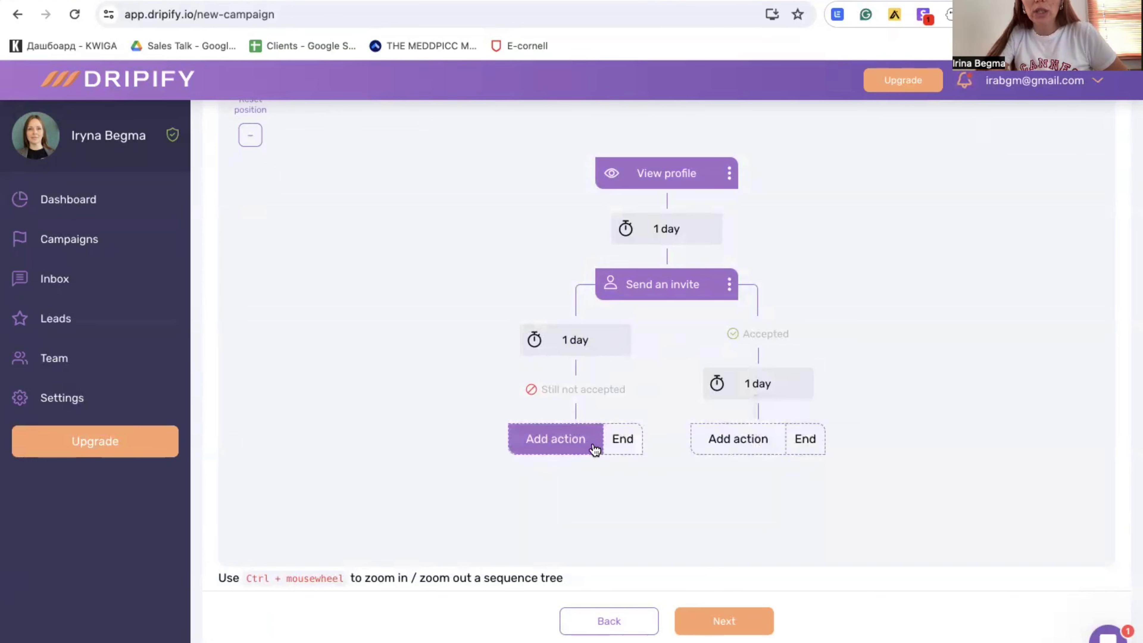
pyautogui.click(582, 447)
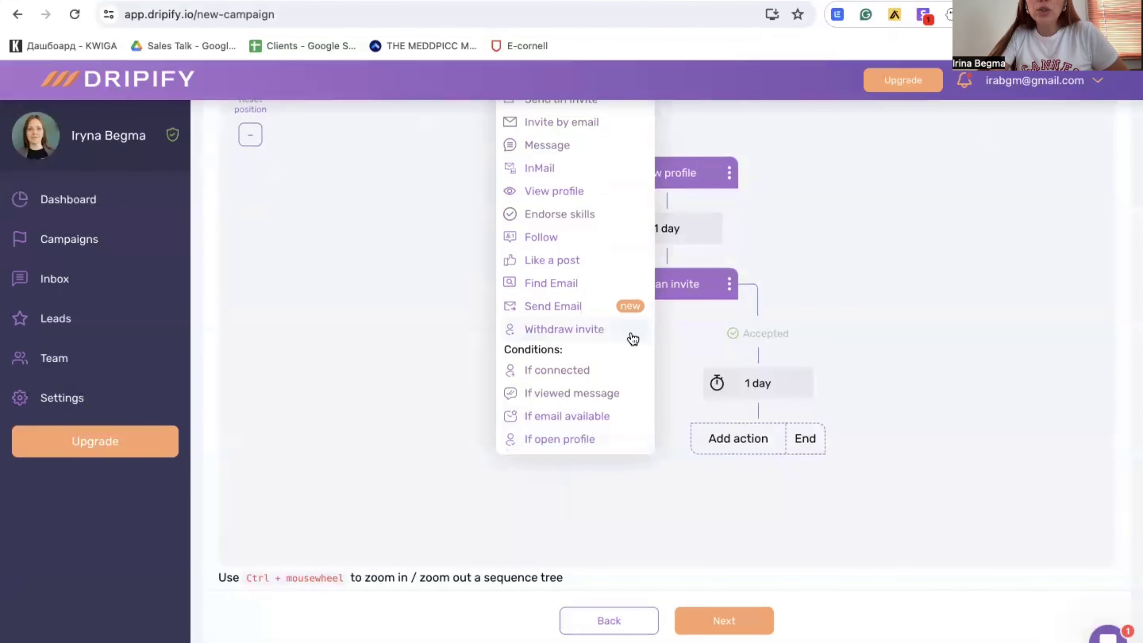
pyautogui.click(612, 333)
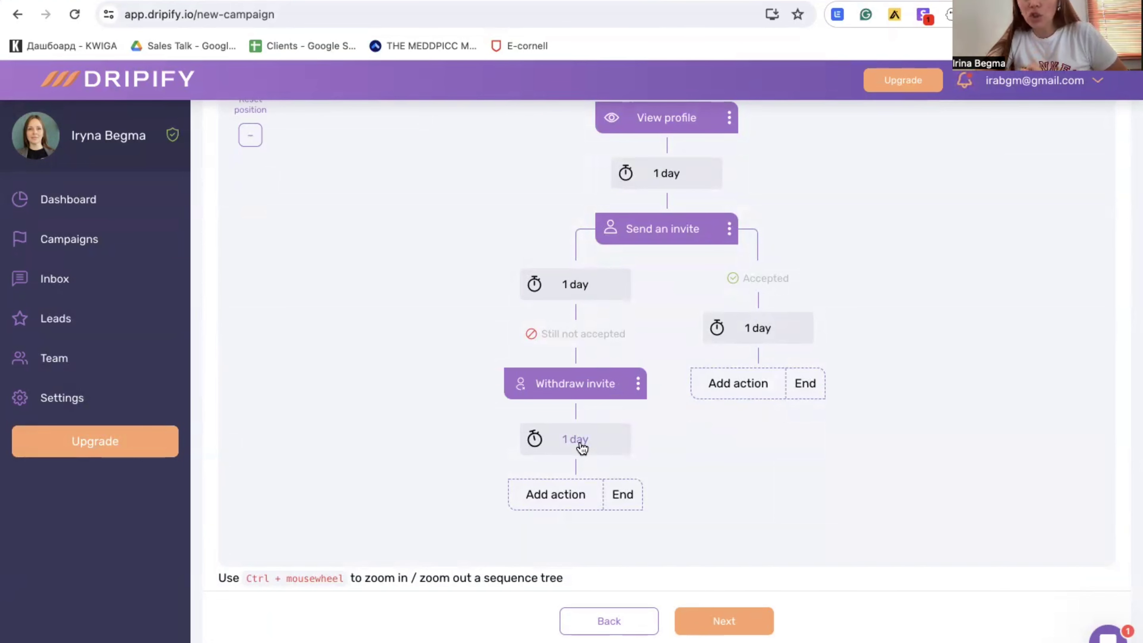
pyautogui.click(622, 494)
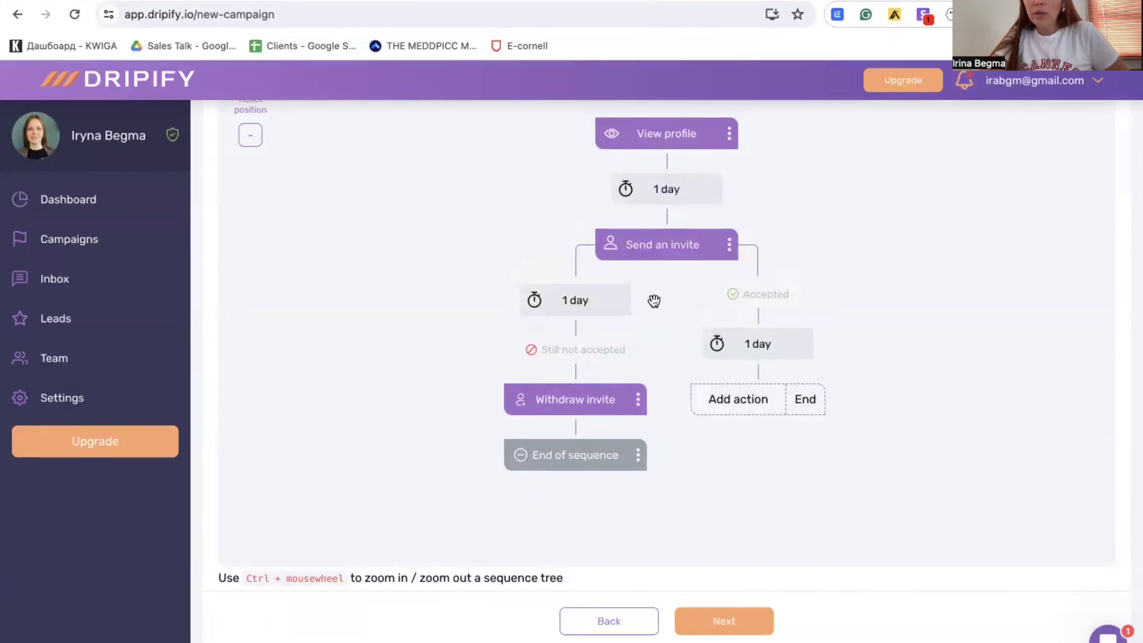
# Add a Message action to the accepted branch and begin its text with the First name variable
pyautogui.click(741, 405)
pyautogui.scroll(3, 763, 225)
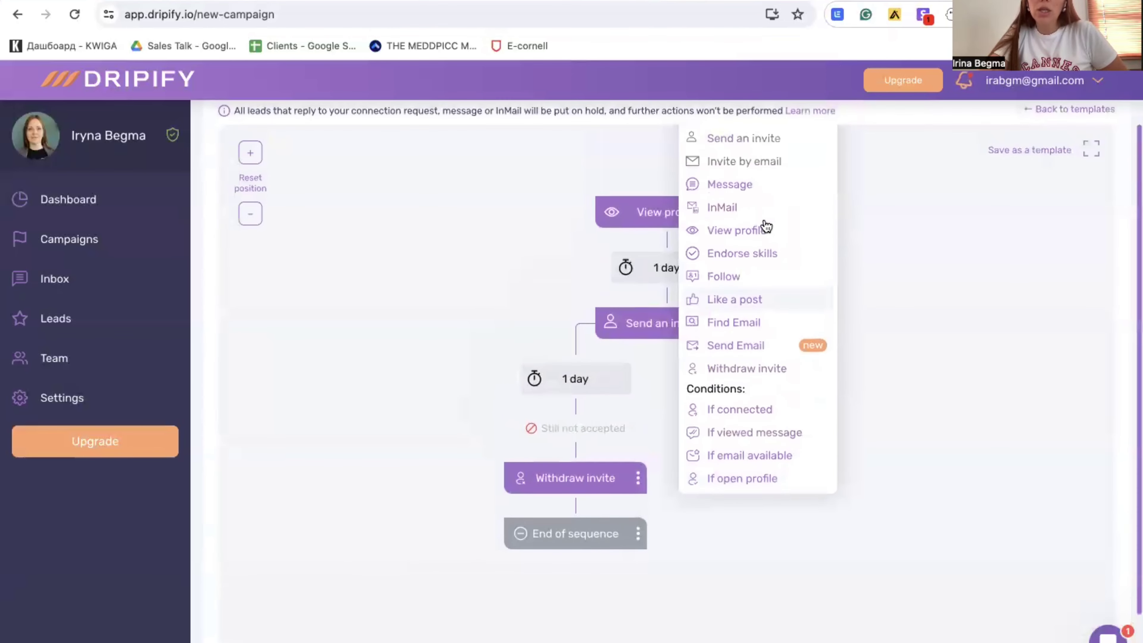
pyautogui.click(731, 185)
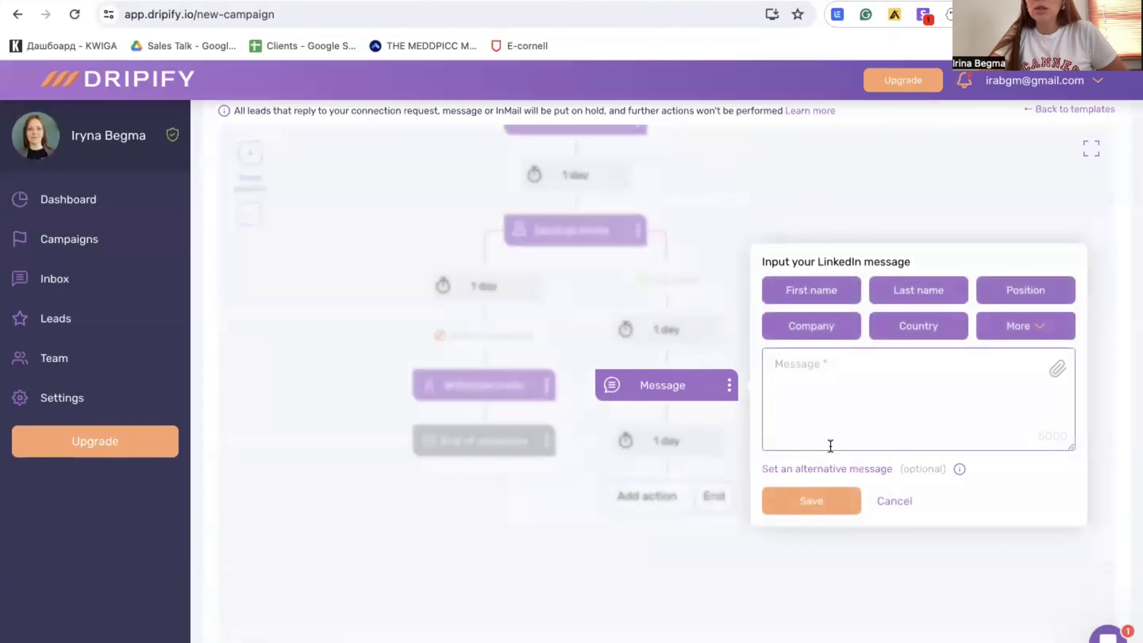
pyautogui.click(824, 298)
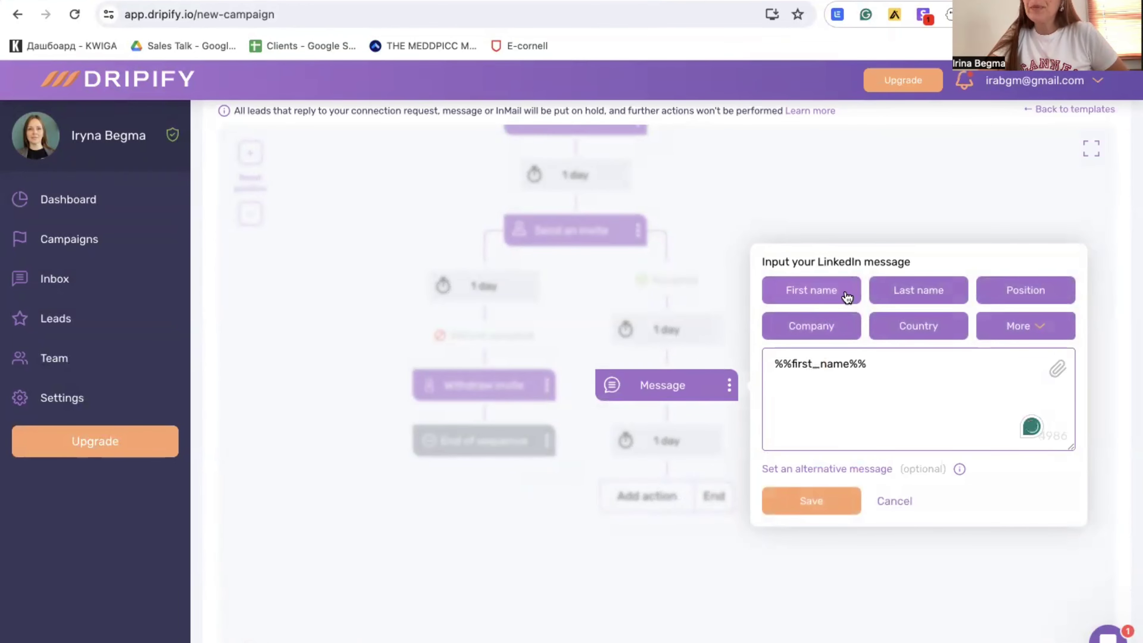
# Review the additional personalization variables available for the LinkedIn message
pyautogui.click(1048, 326)
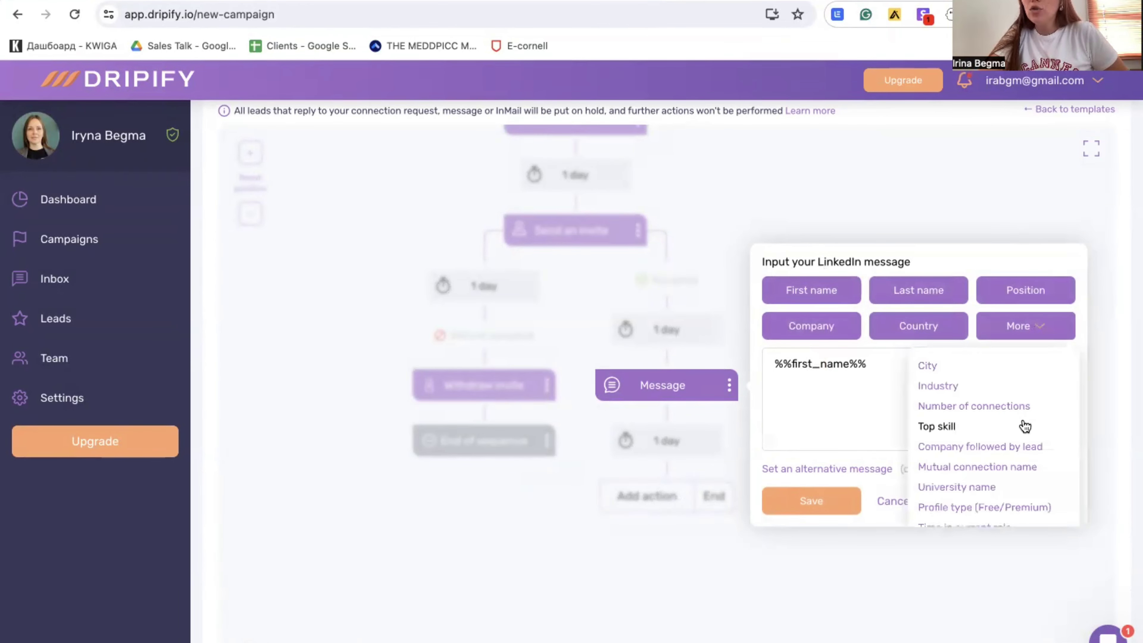
pyautogui.scroll(-1, 1023, 427)
pyautogui.scroll(-1, 1025, 426)
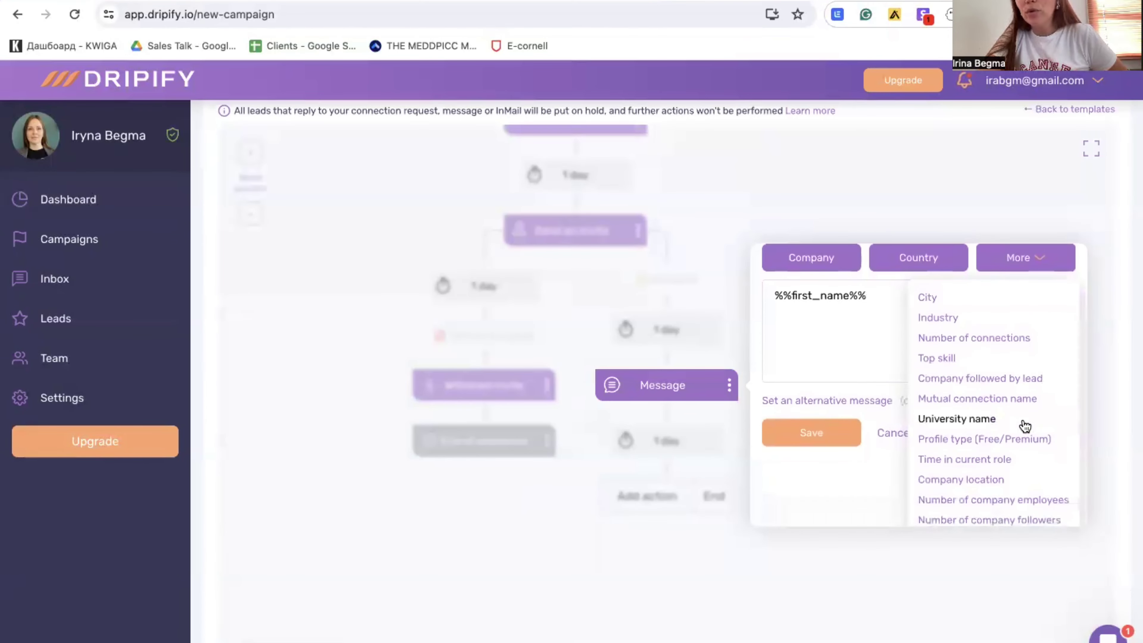
pyautogui.scroll(-1, 1025, 426)
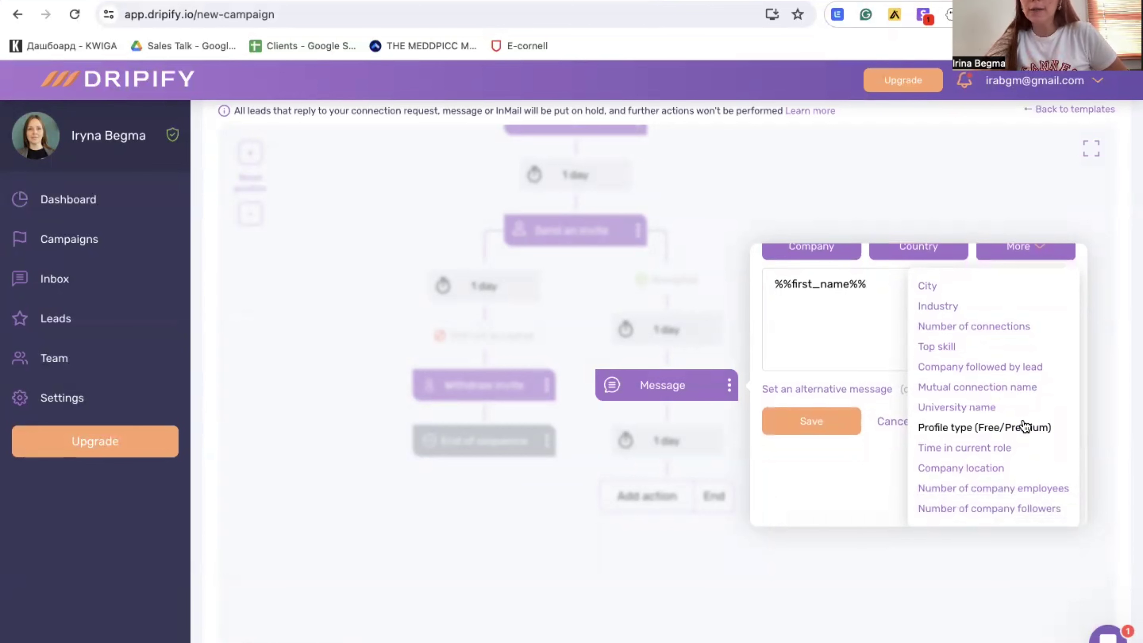
# Continue the message with ", happy to meet sales professionals from Brussels like you. Hope to get in touch." and save it
pyautogui.click(877, 436)
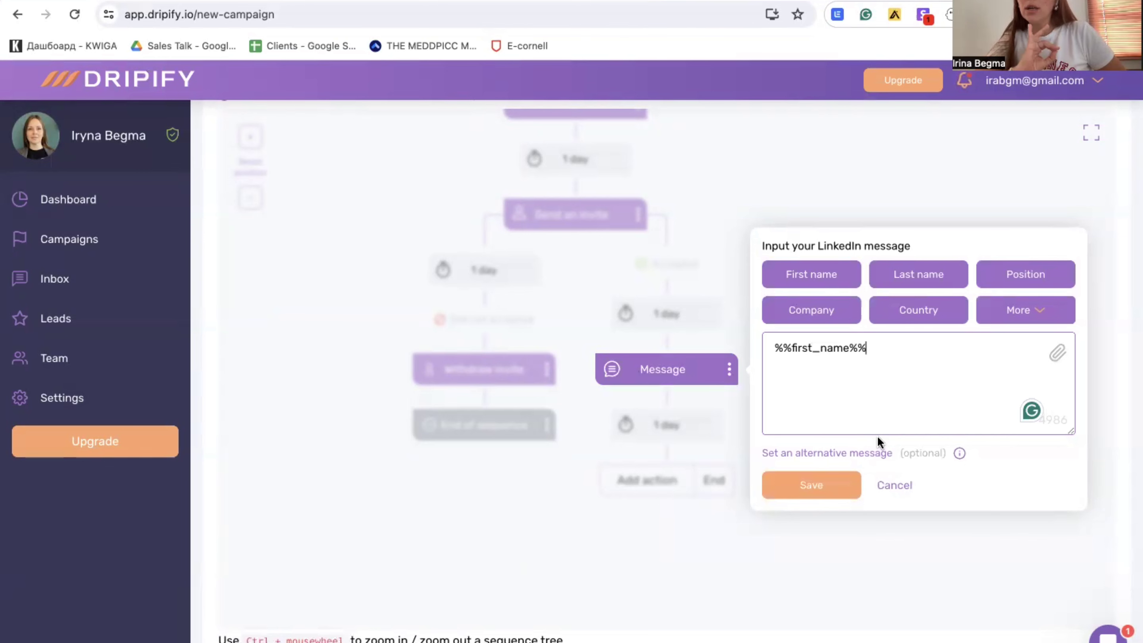
pyautogui.write(', ')
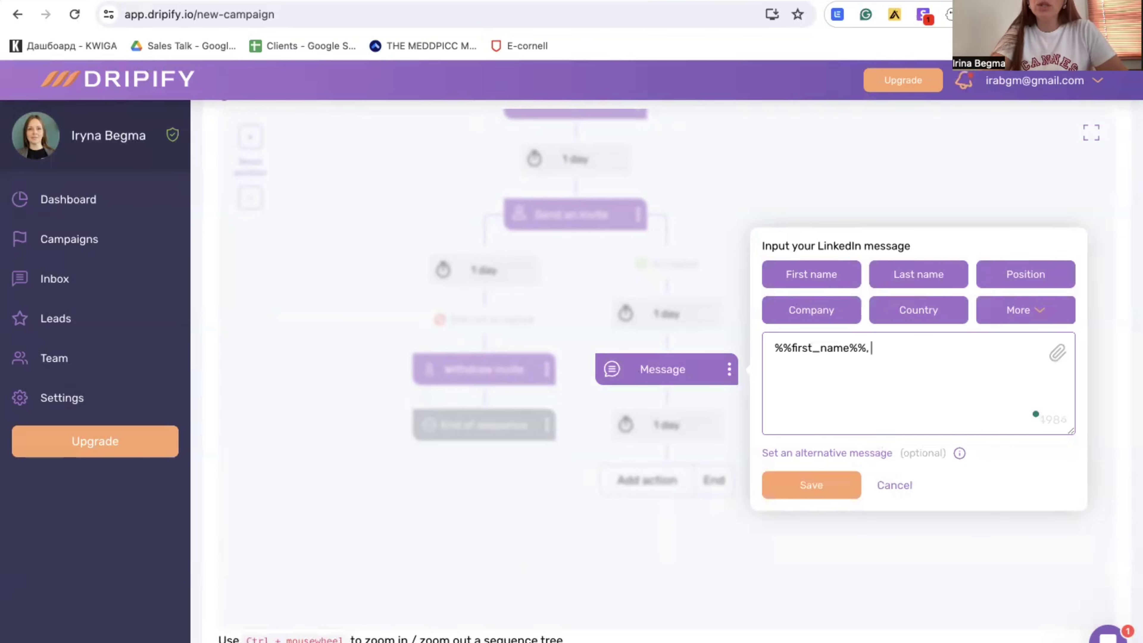
pyautogui.write('hap')
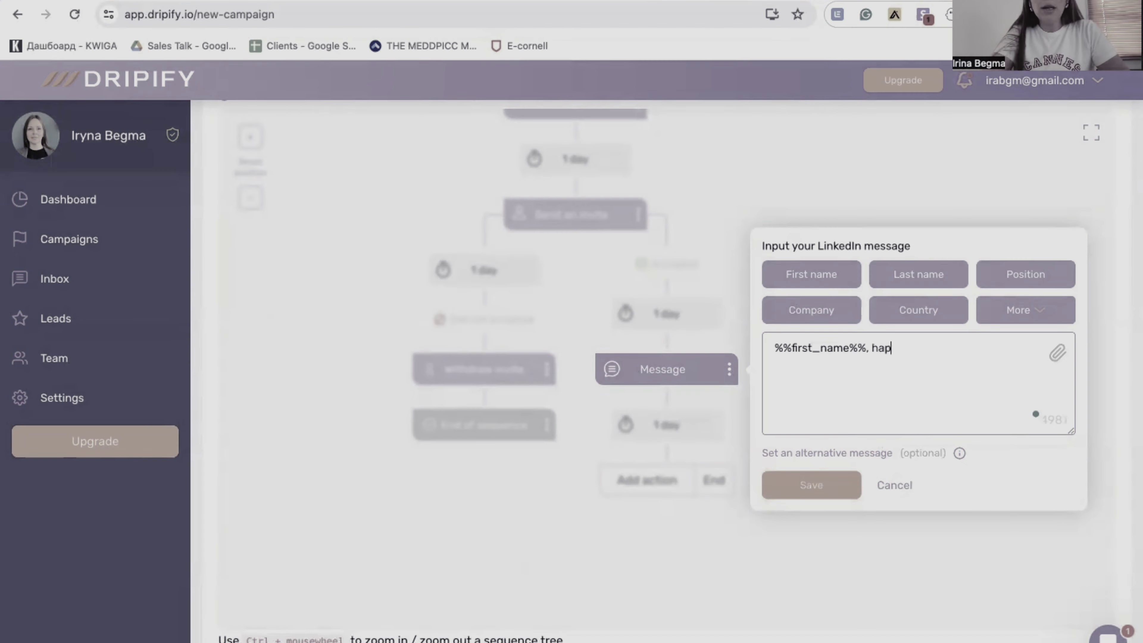
pyautogui.write('py to meet ')
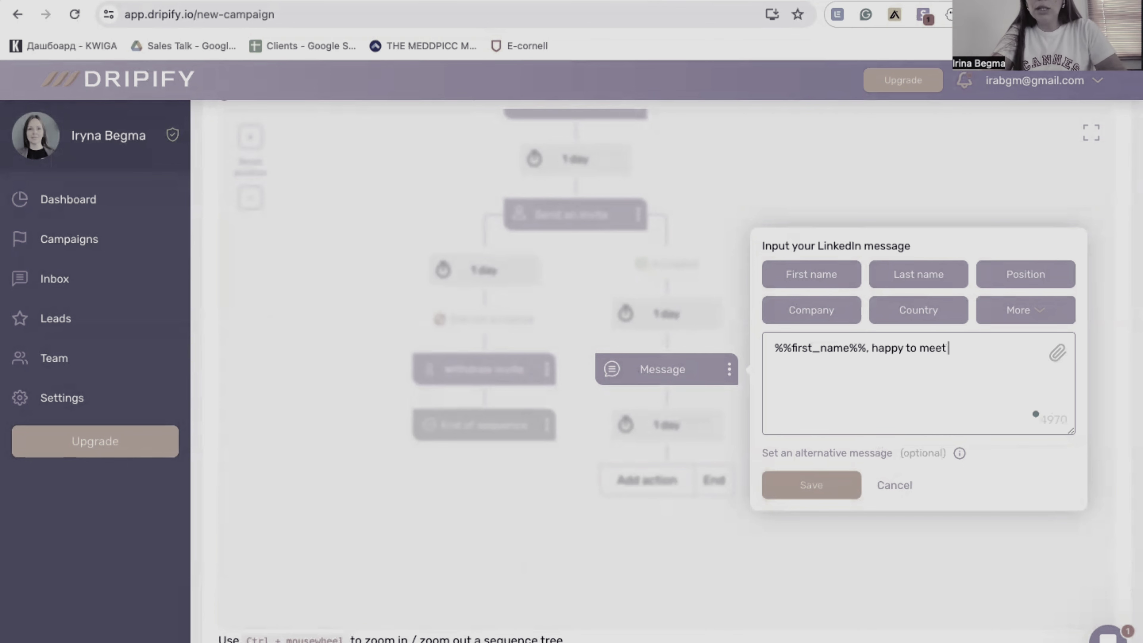
pyautogui.write('sales professionals from ')
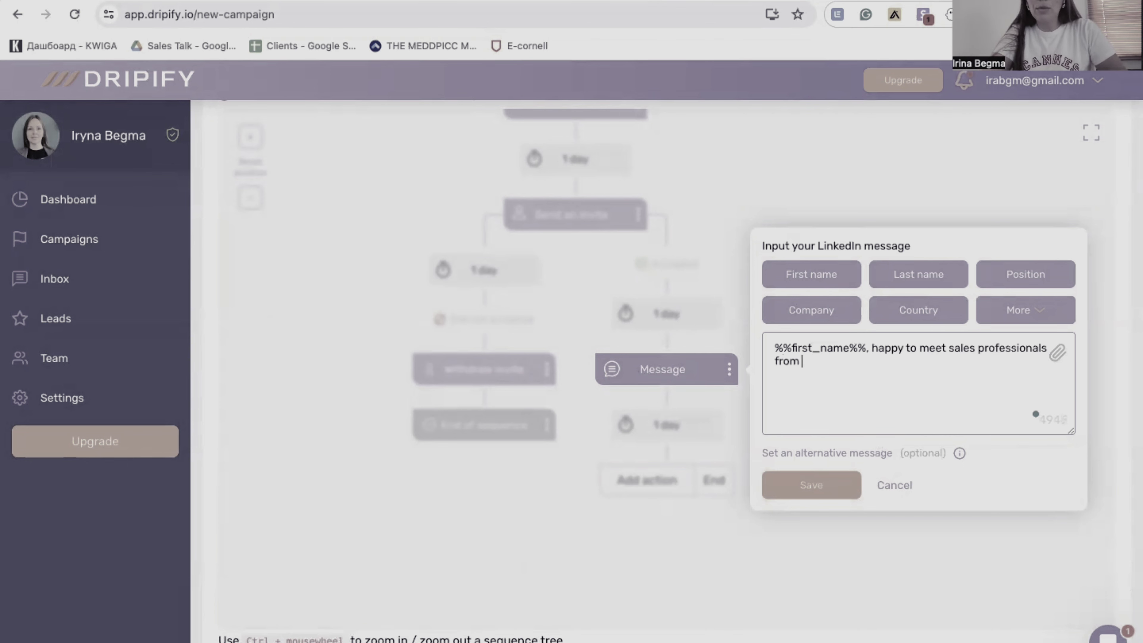
pyautogui.write('Brussels like you.')
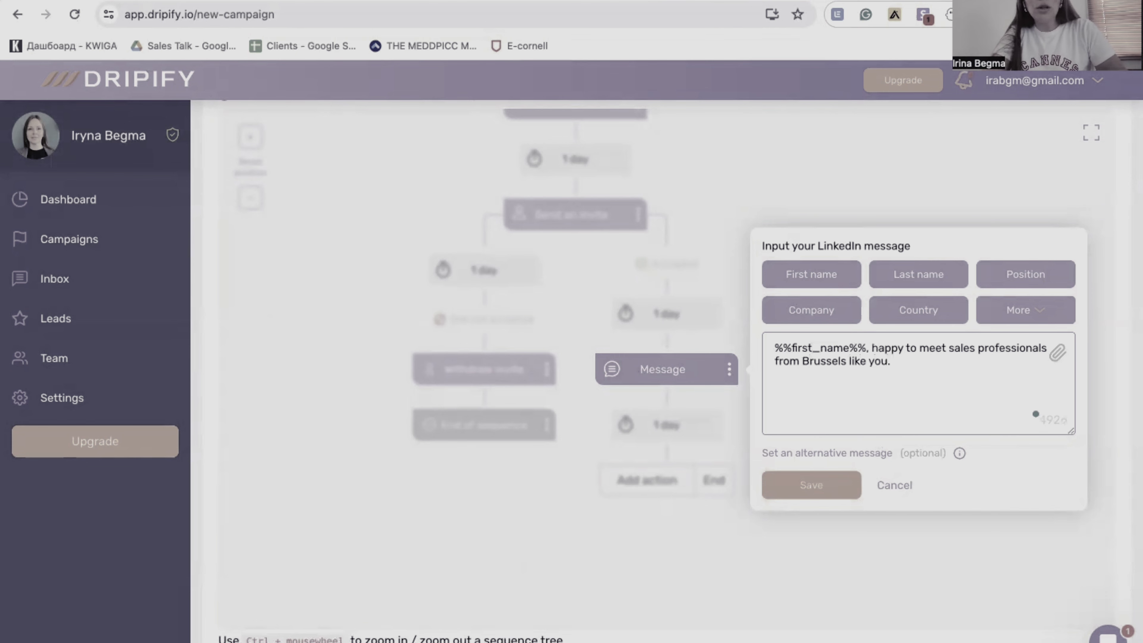
pyautogui.write(' Hope to get ')
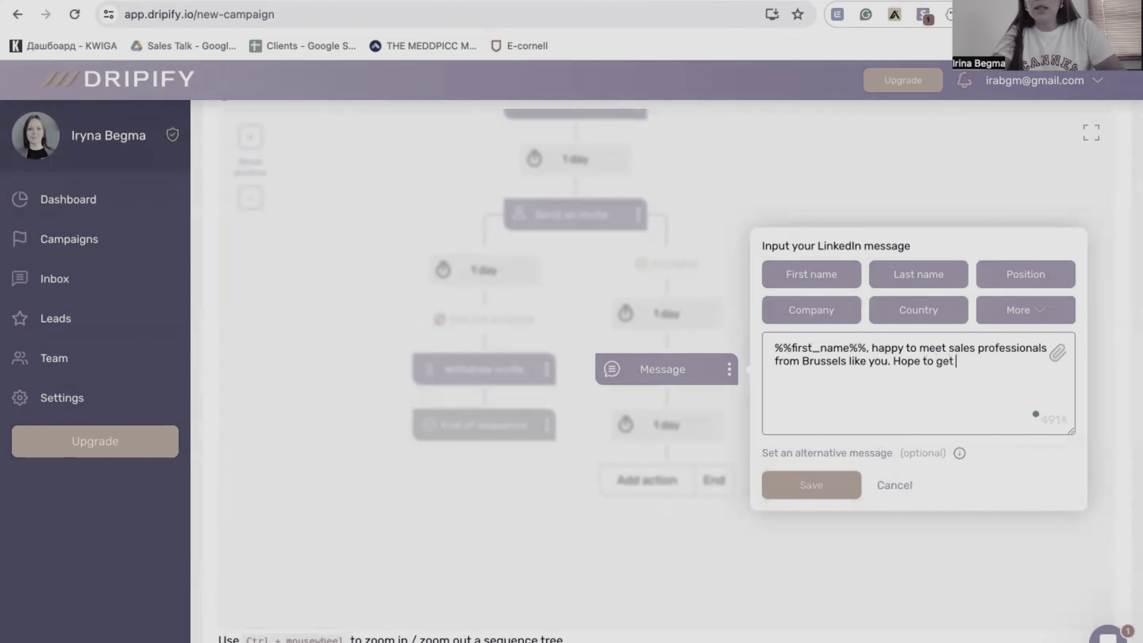
pyautogui.write('in touch.')
pyautogui.click(811, 485)
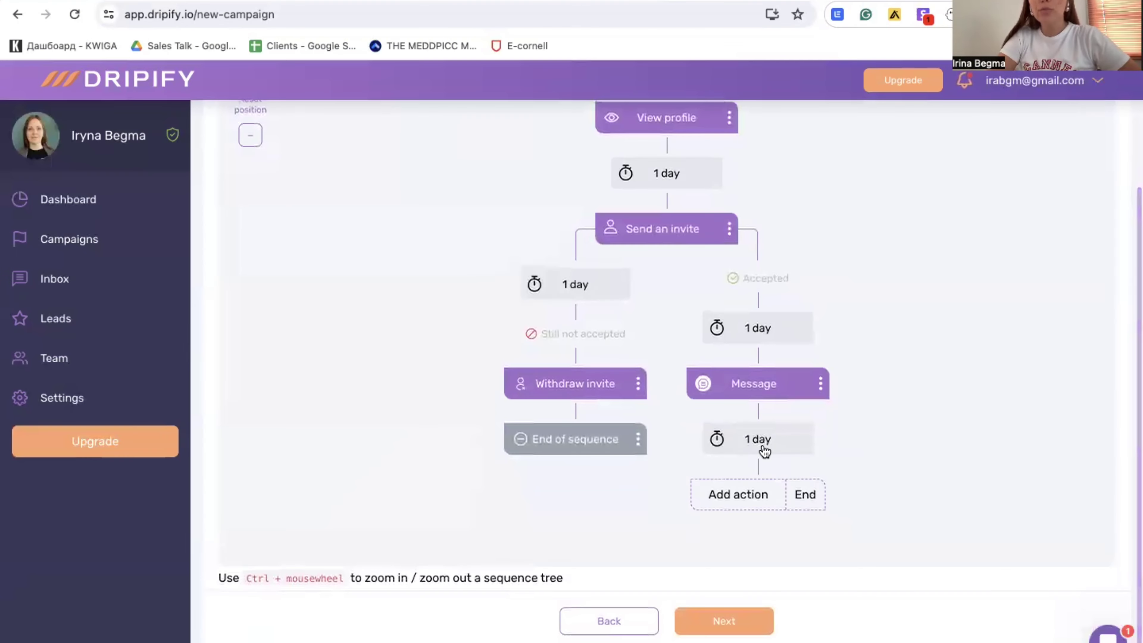
# Add a Like a post action after the message, end the accepted branch, and proceed to the campaign's summary and launch stage
pyautogui.click(748, 505)
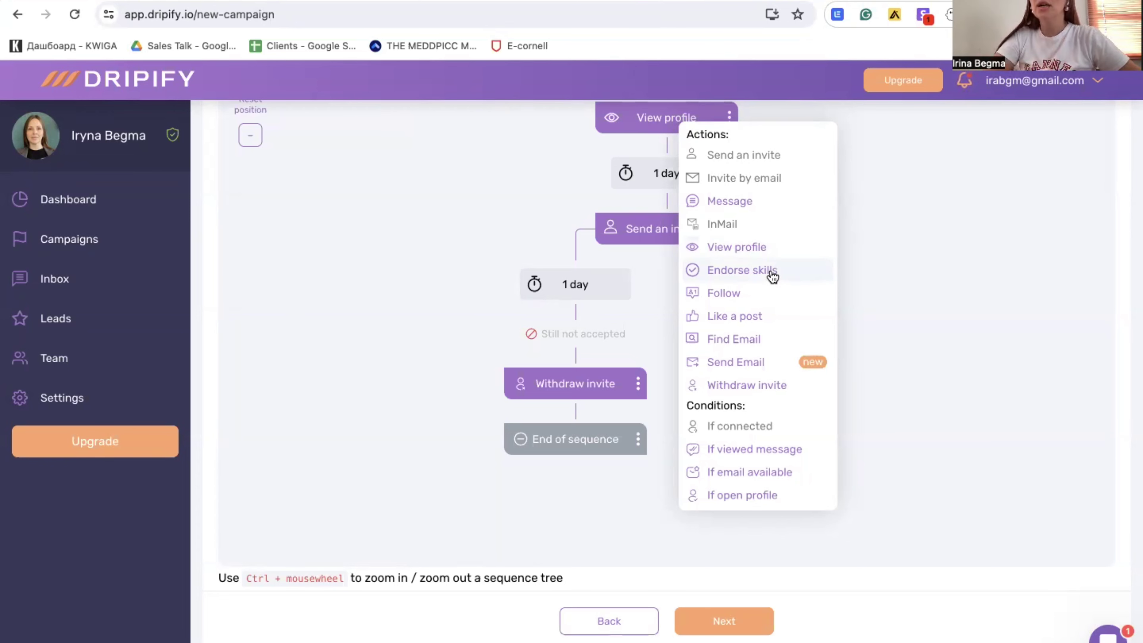
pyautogui.click(754, 322)
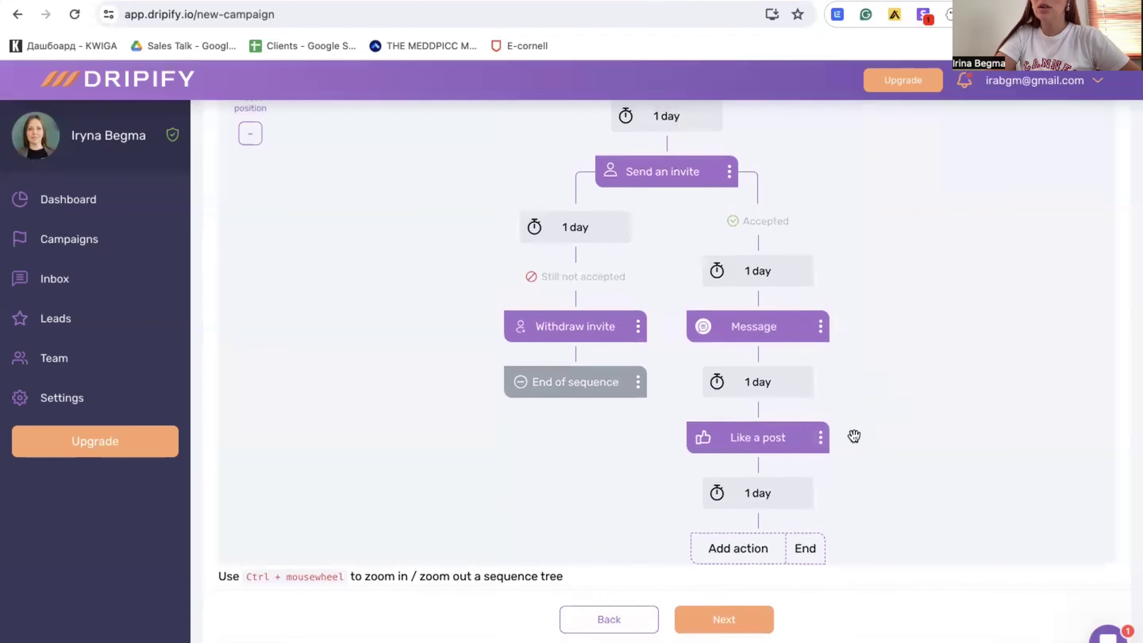
pyautogui.click(754, 549)
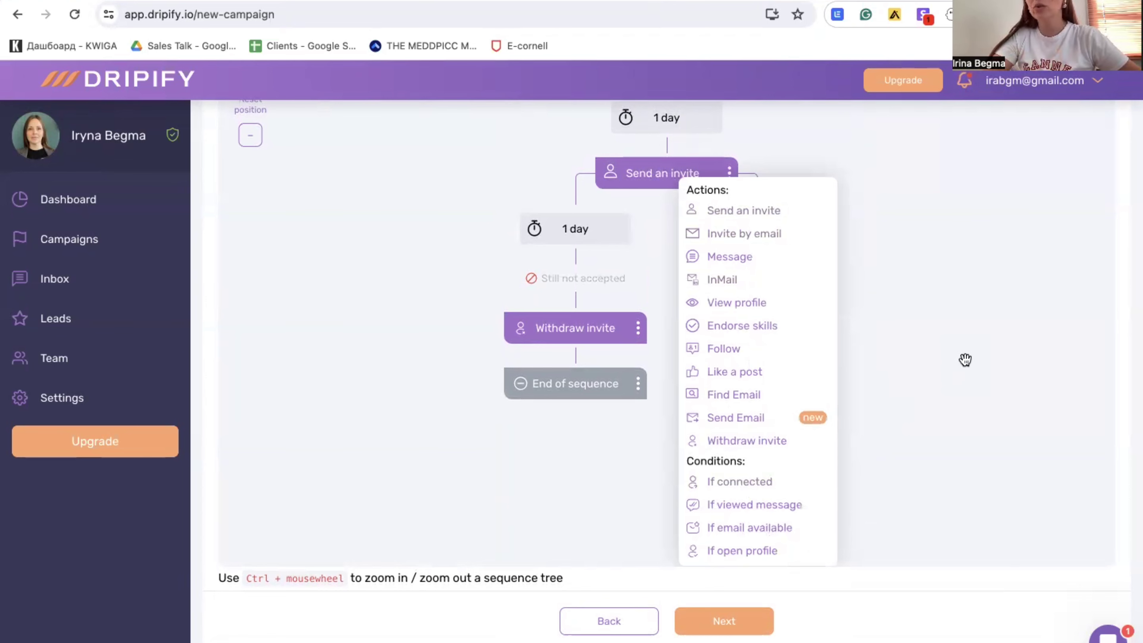
pyautogui.click(966, 360)
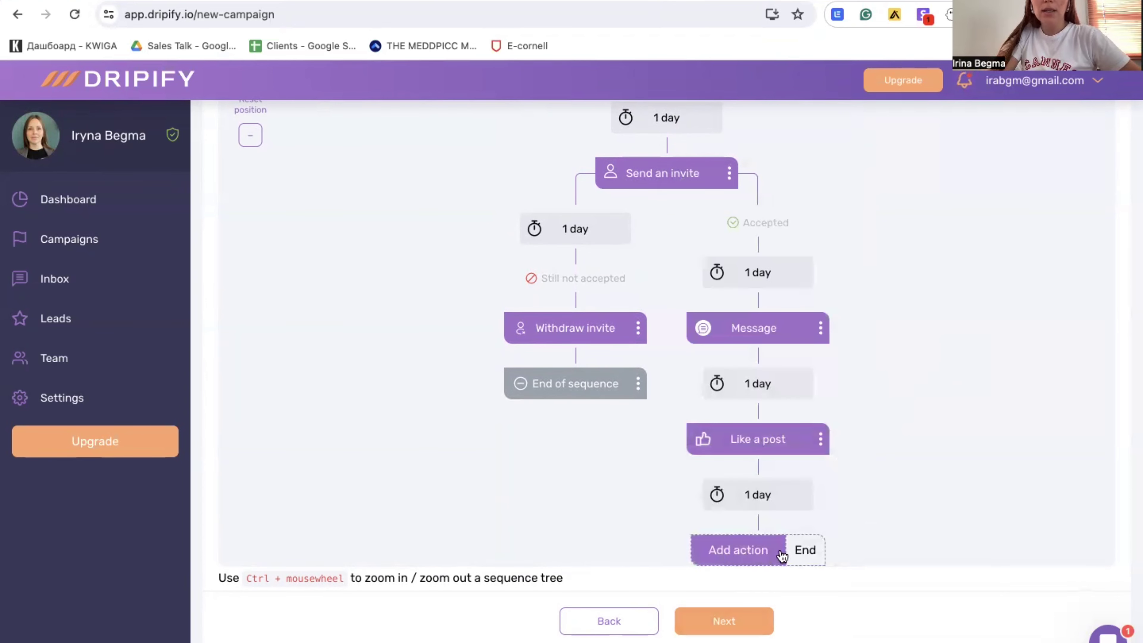
pyautogui.click(805, 554)
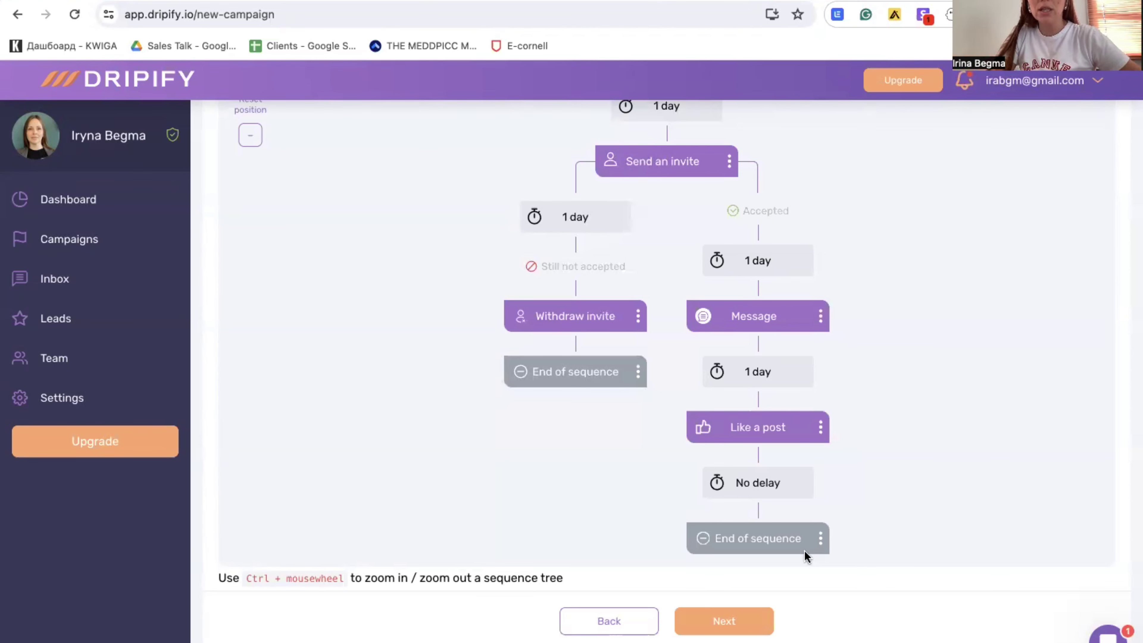
pyautogui.click(732, 617)
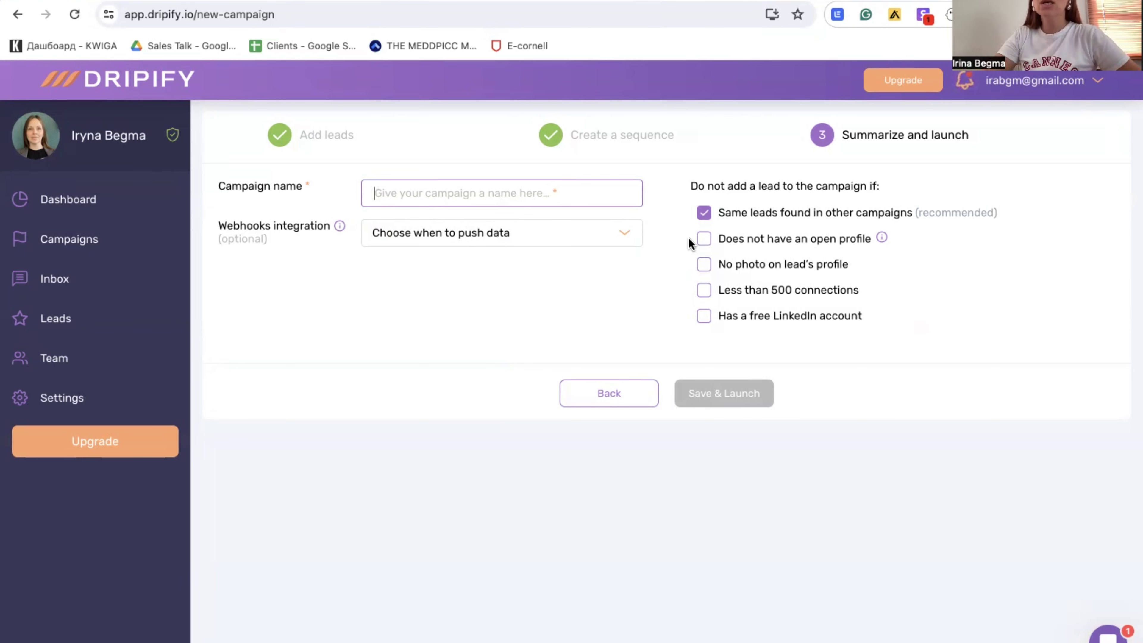
# Exclude leads with no profile photo or less than 500 connections, name the campaign "Sales People Brussels", and launch it
pyautogui.click(703, 265)
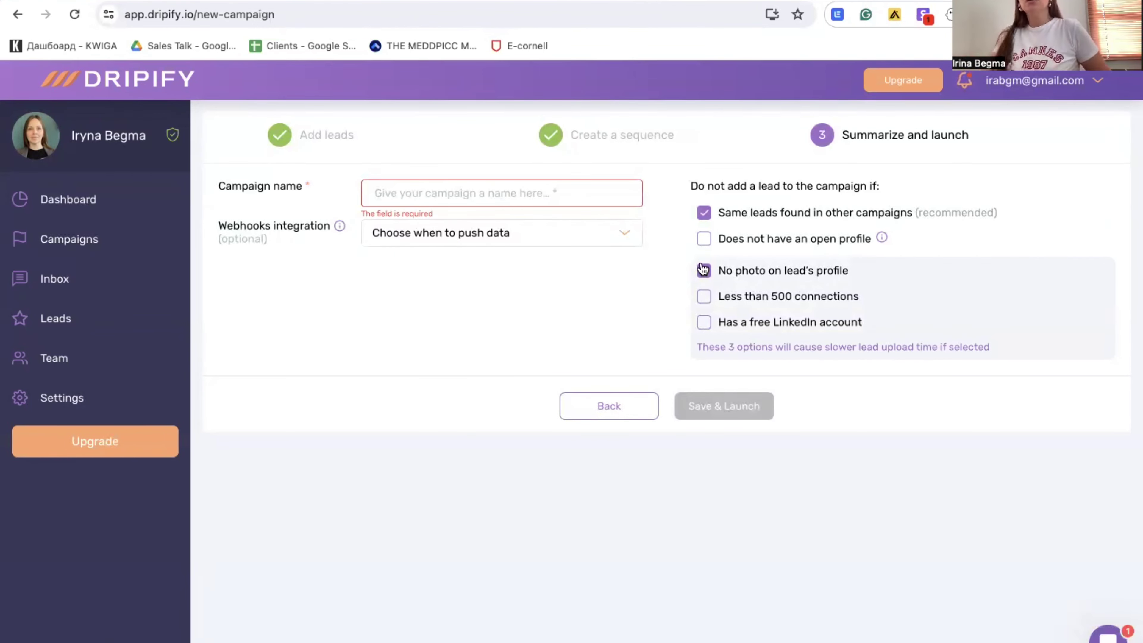
pyautogui.click(704, 297)
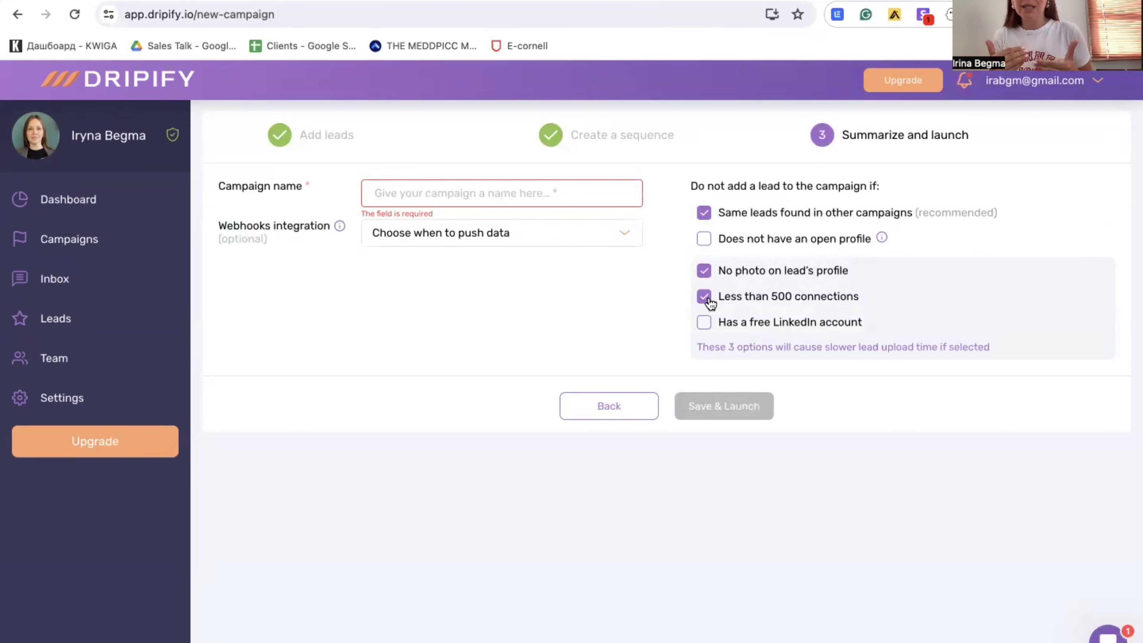
pyautogui.write('Sales People Brussels')
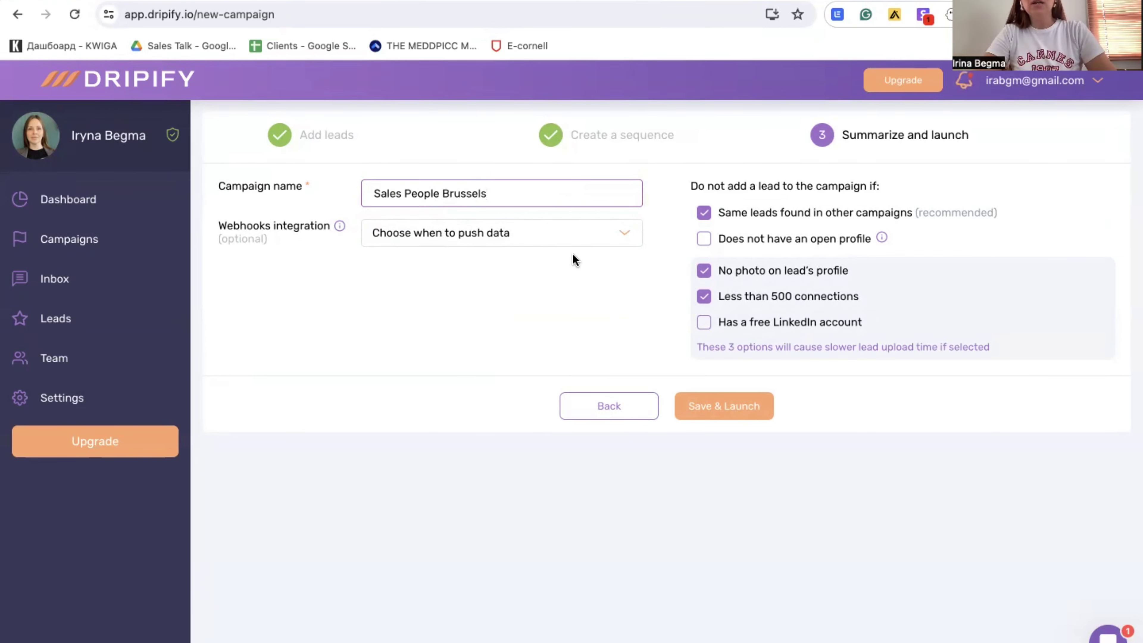
pyautogui.click(748, 408)
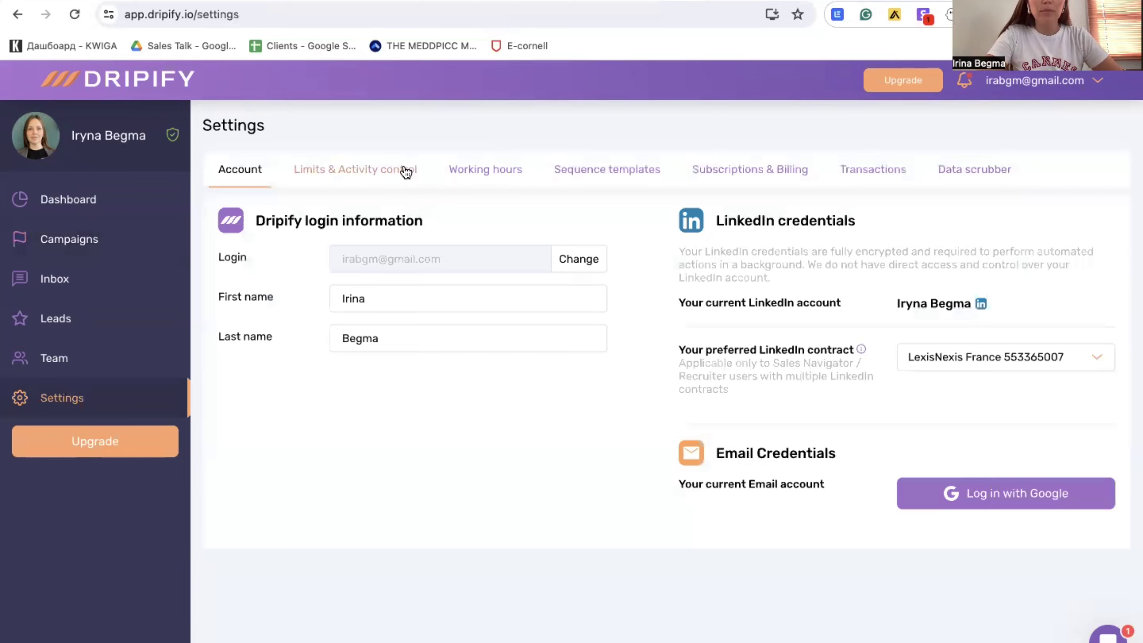
# In the account's limit settings, turn off Activity control and set the daily maximum of connection requests to 35
pyautogui.click(403, 170)
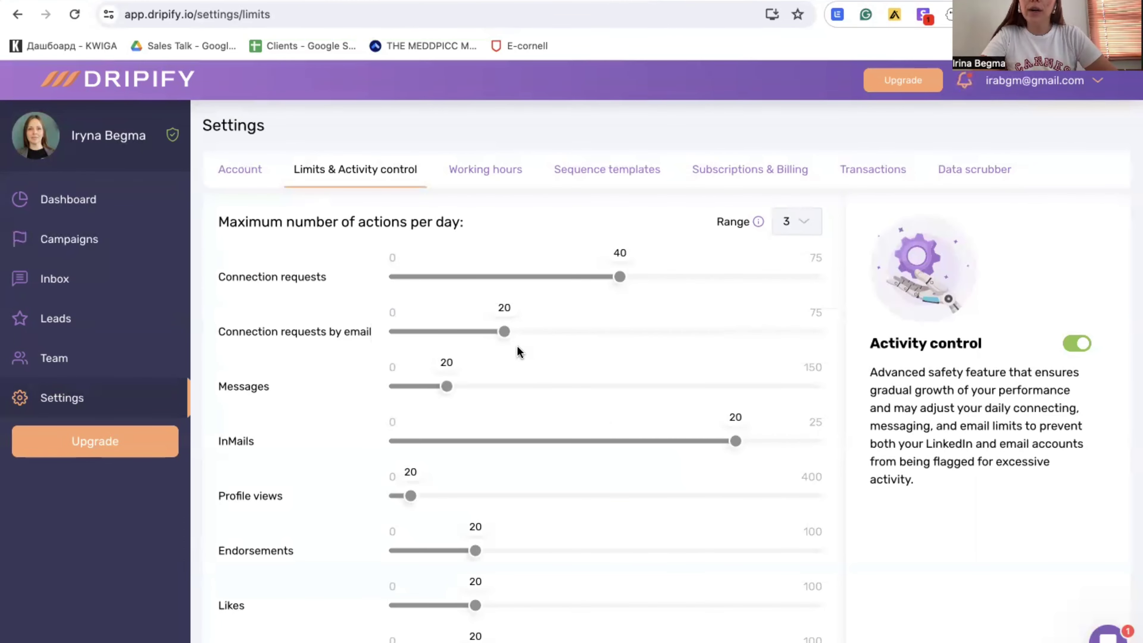
pyautogui.click(1073, 351)
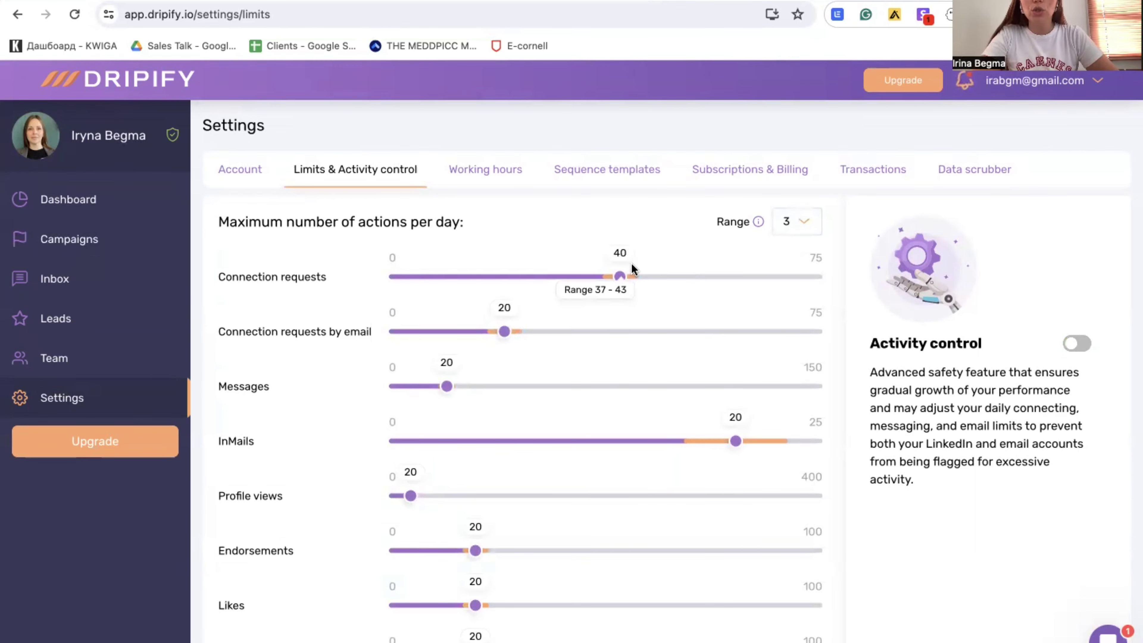
pyautogui.moveTo(620, 276); pyautogui.dragTo(591, 276)
pyautogui.scroll(-2, 328, 522)
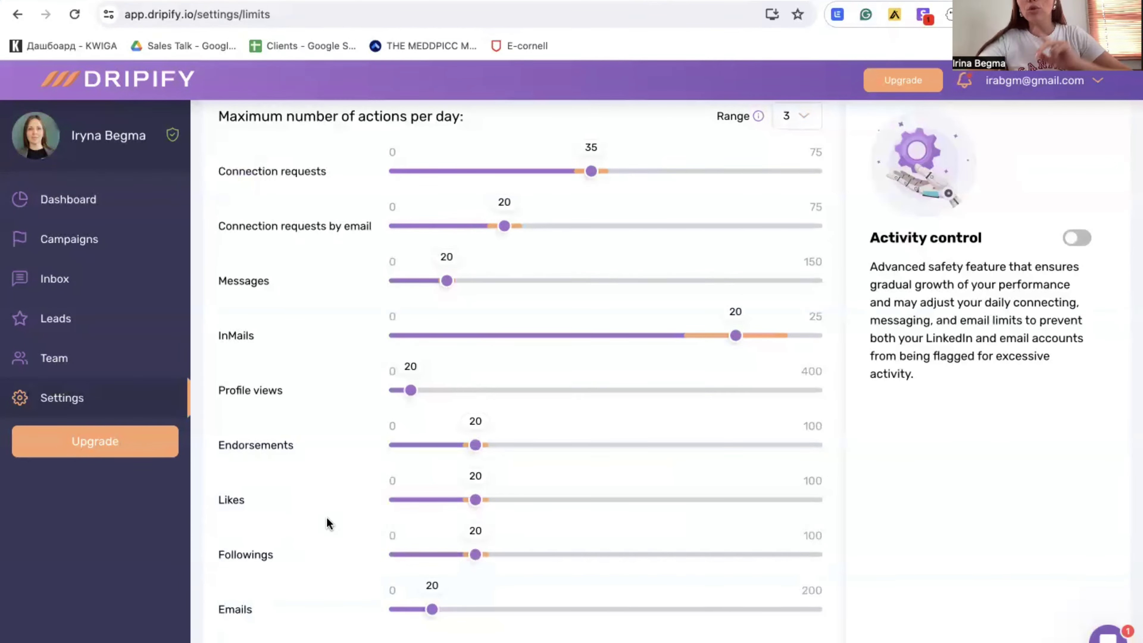
# Review the working hours and saved sequence templates in the settings, and open the form for creating a sequence template
pyautogui.scroll(2, 327, 521)
pyautogui.click(518, 171)
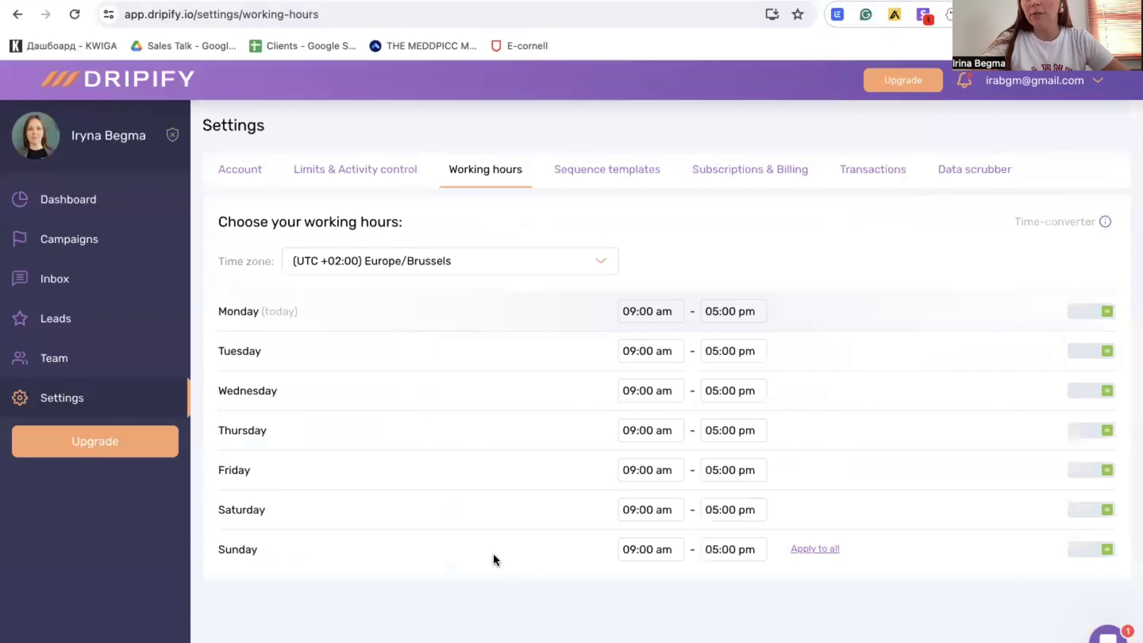
pyautogui.click(634, 176)
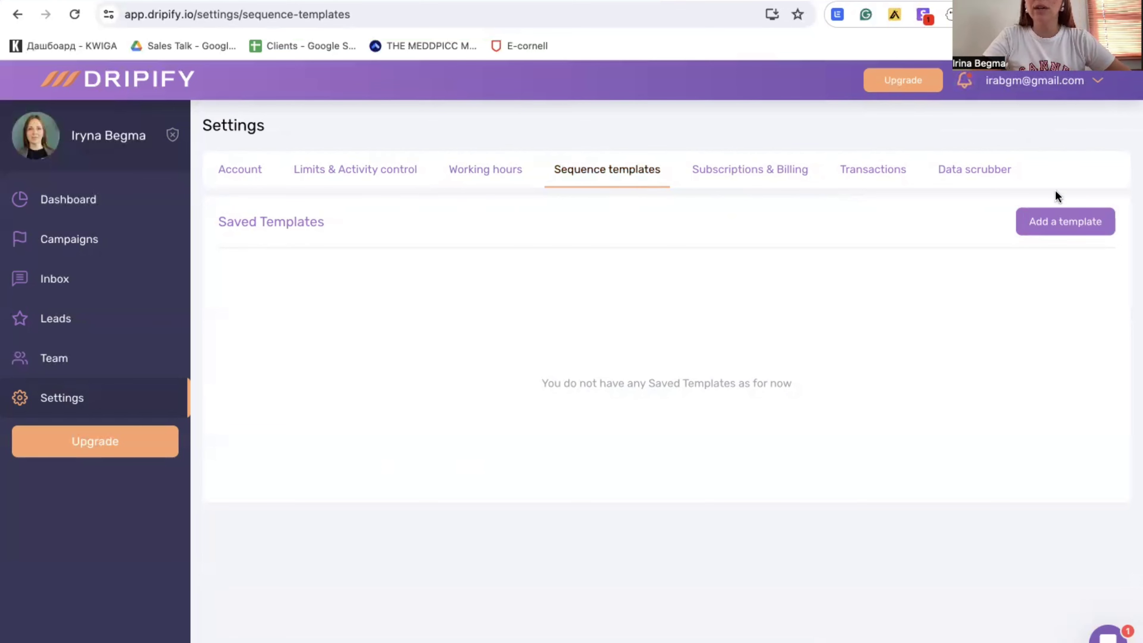
pyautogui.click(1060, 223)
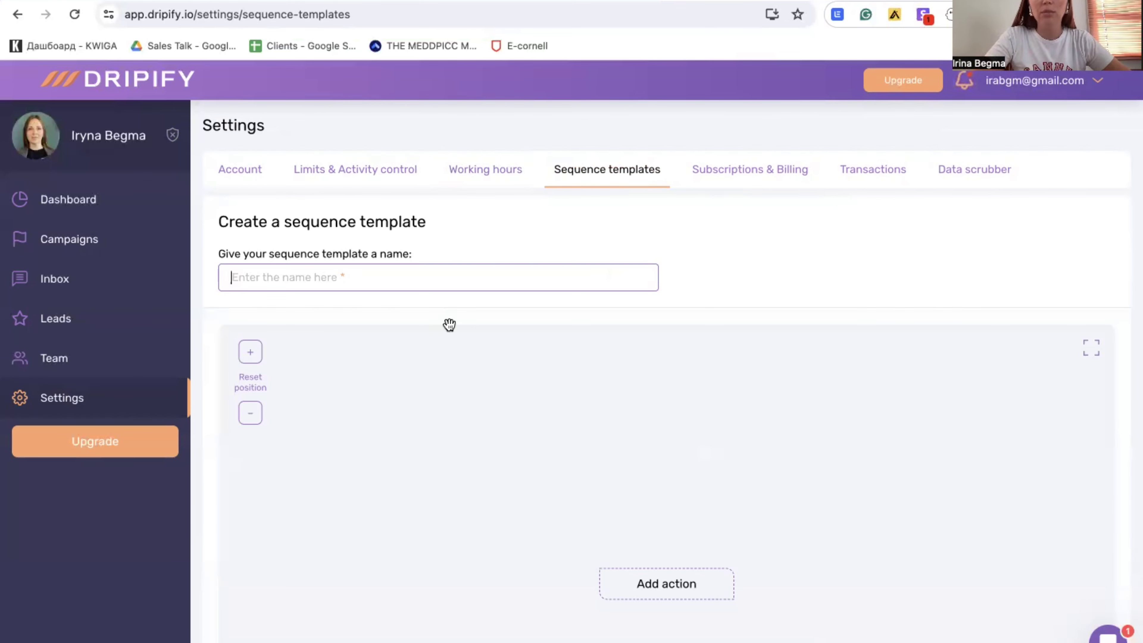
# Return to the dashboard's campaign statistics and open the bulk withdrawal of pending invitations
pyautogui.click(47, 199)
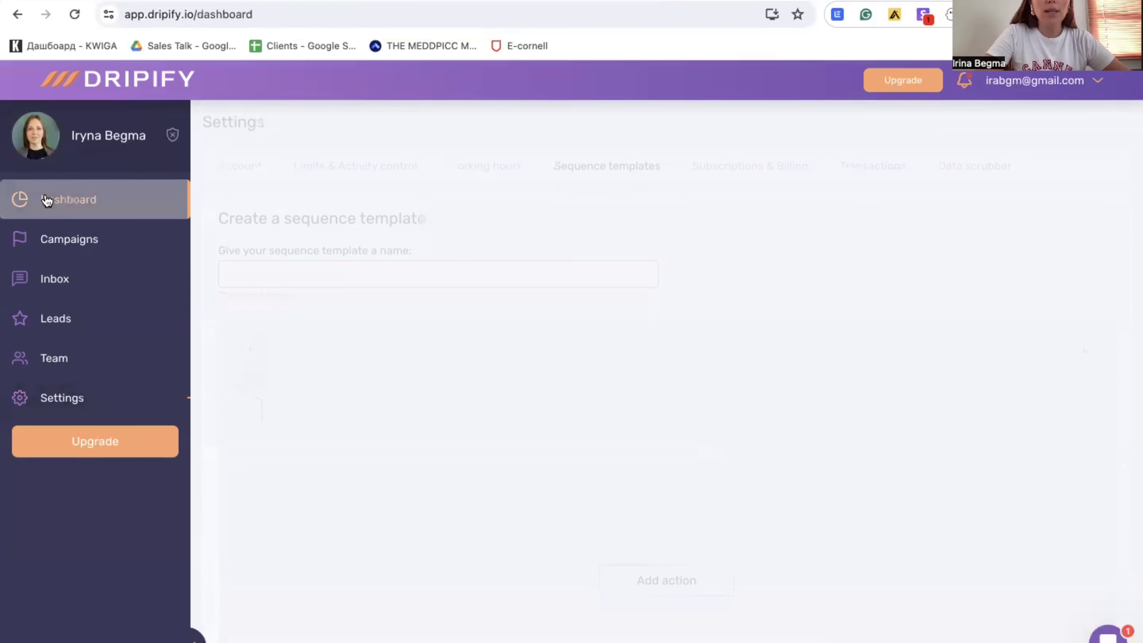
pyautogui.scroll(-1, 482, 330)
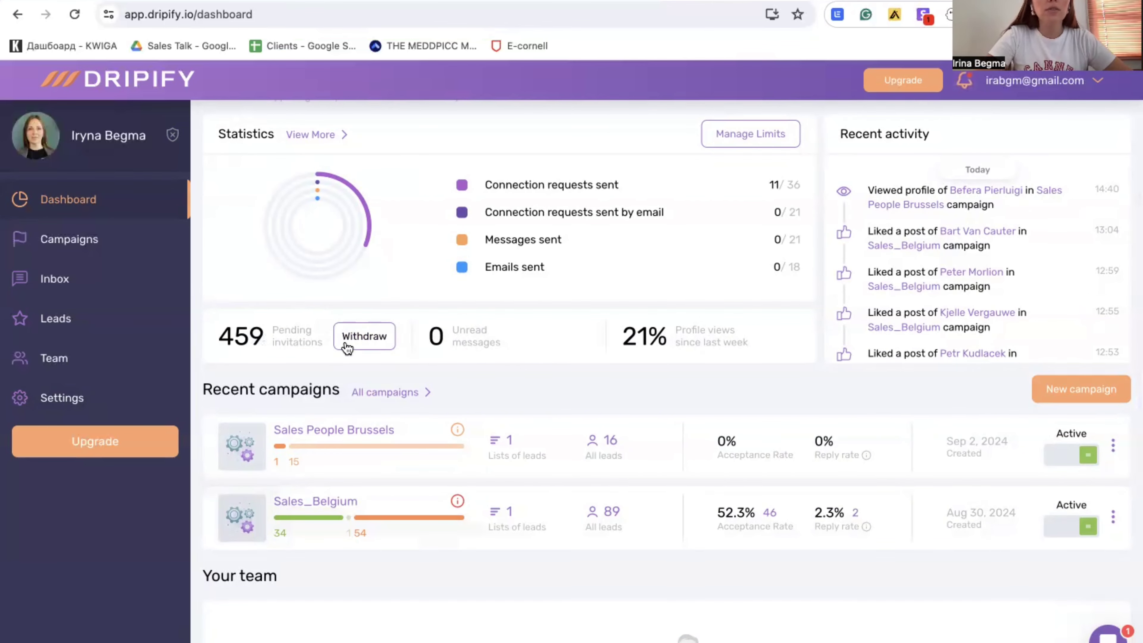
pyautogui.click(346, 345)
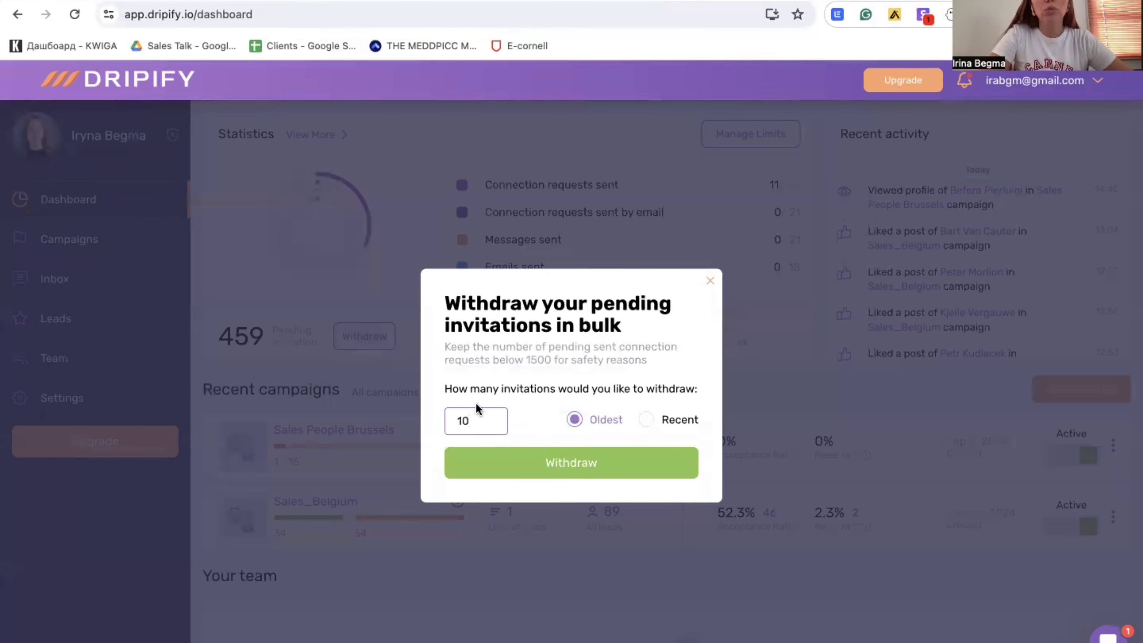